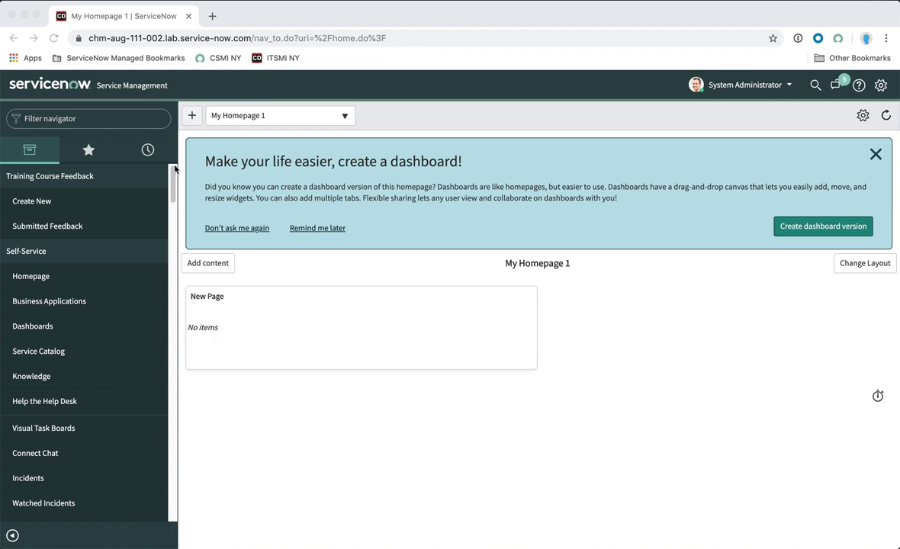
- Find the Workflow Editor by filtering the navigator for "workflow" and open the published Change Request - Normal workflow
click(66, 119)
text(wo)
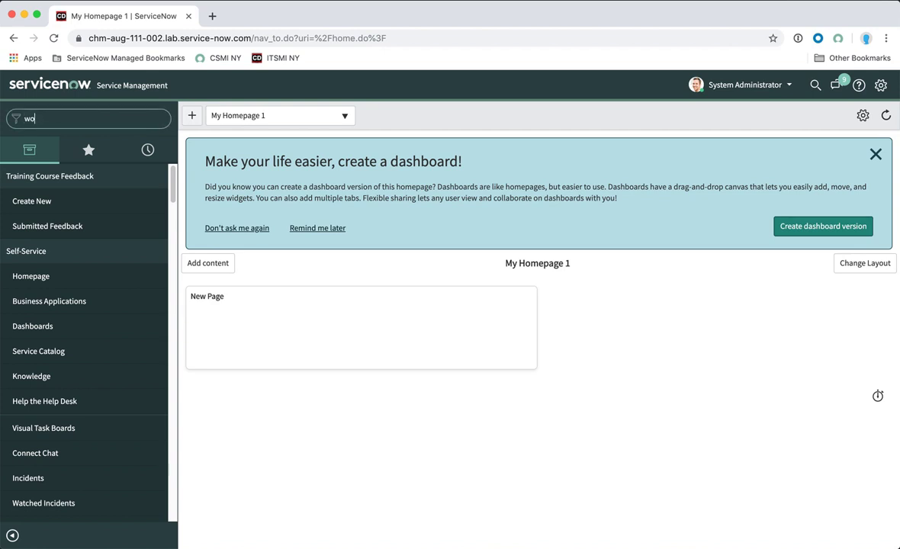
text(rkflow)
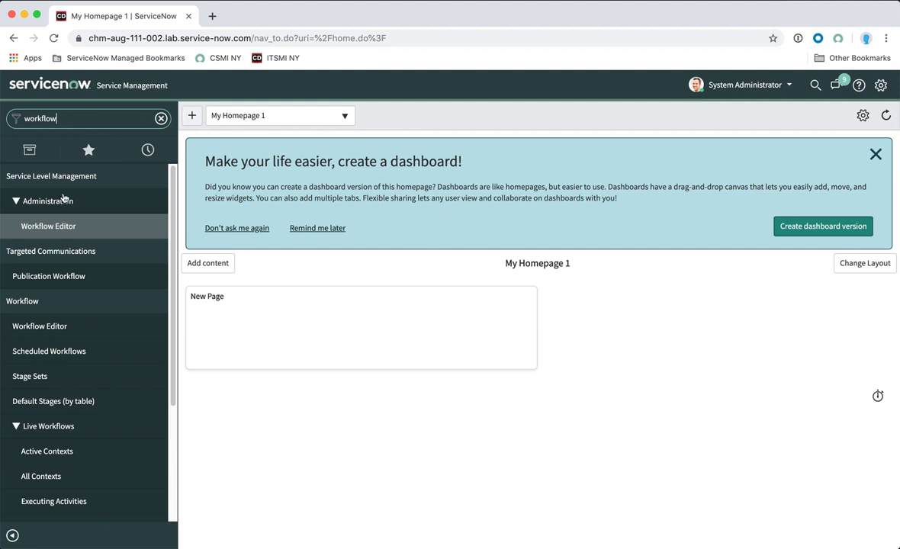
click(49, 226)
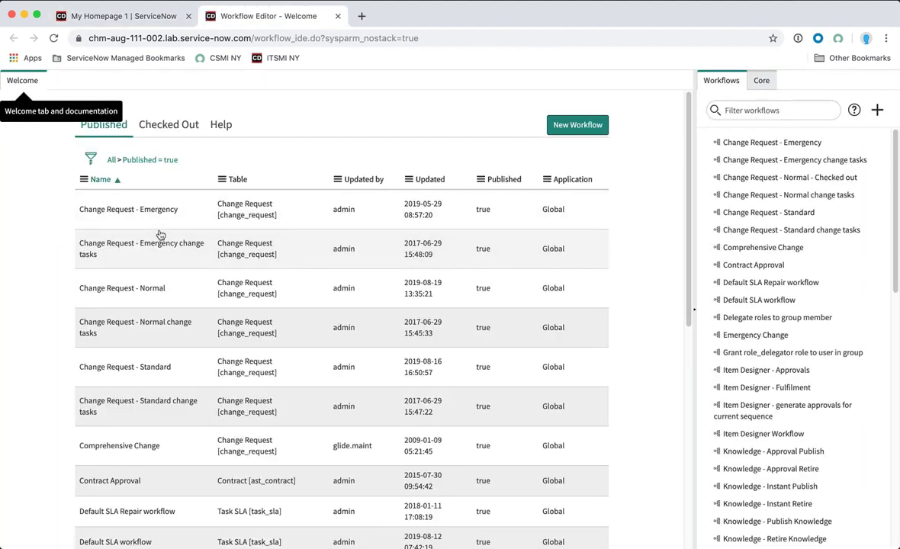
click(134, 294)
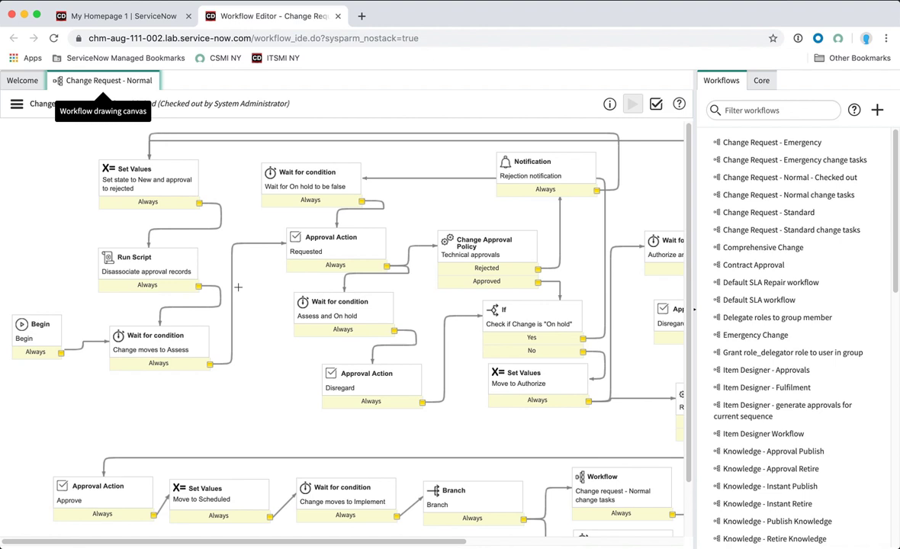
- Examine the core activities under Approvals and Change Policy, including the description of the Change Approval Policy activity
click(500, 241)
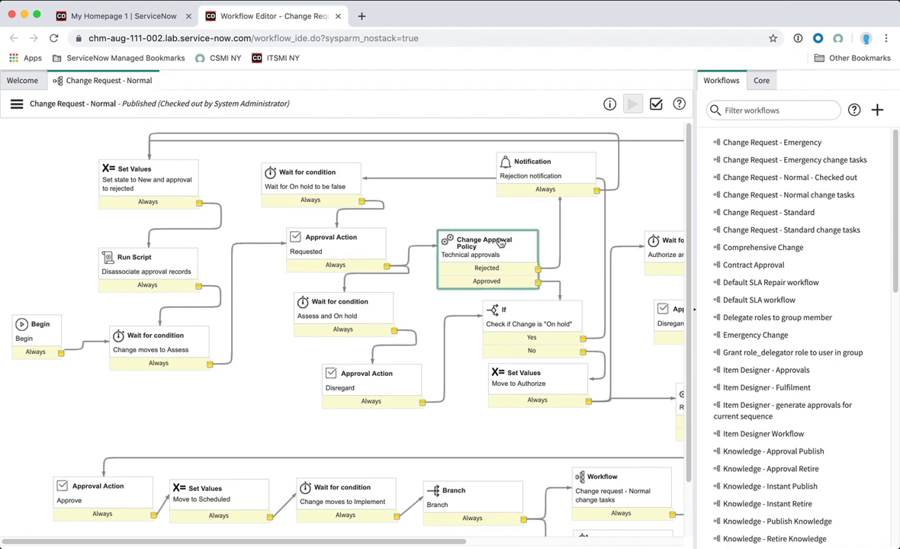
click(764, 82)
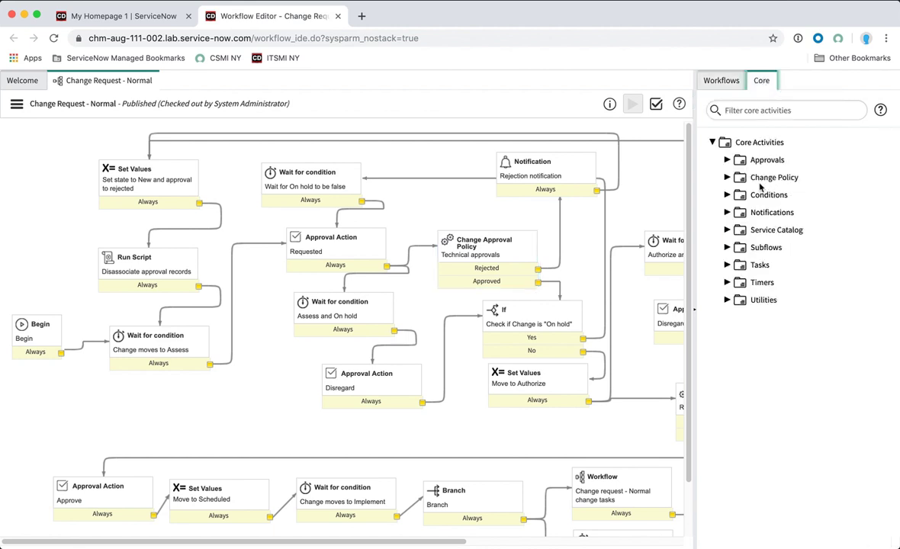
click(741, 161)
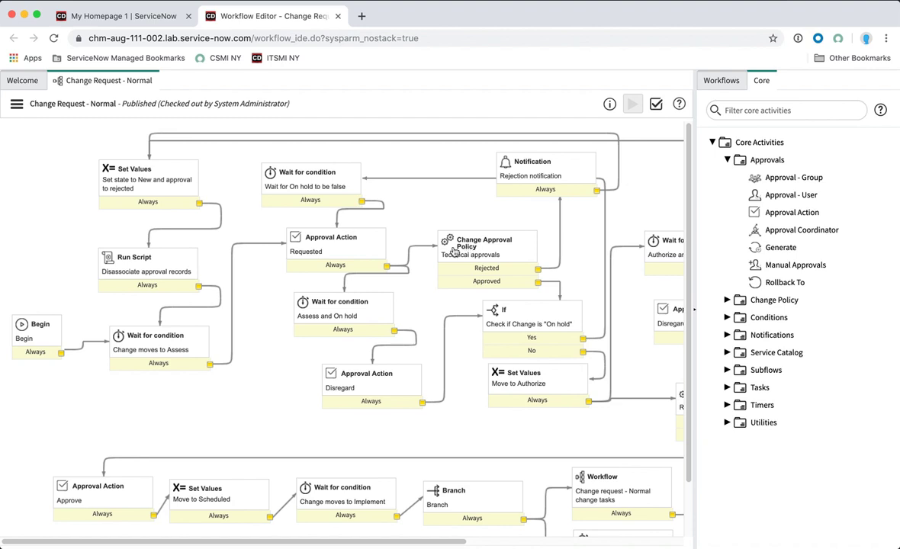
click(471, 245)
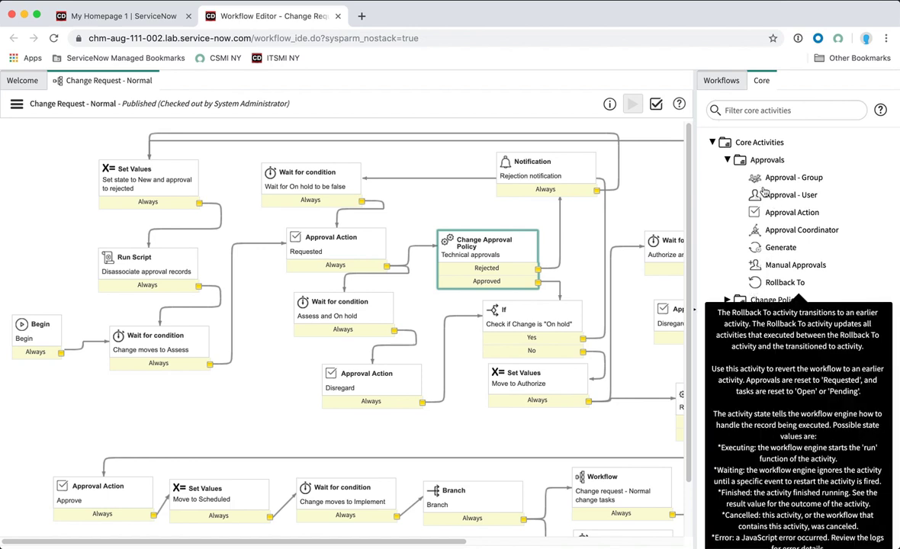
mouse_move(737, 294)
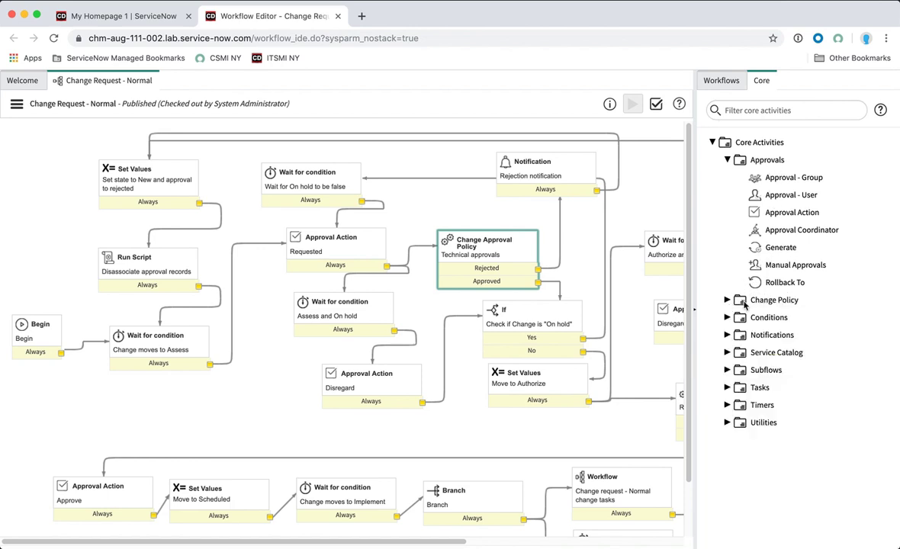
click(728, 300)
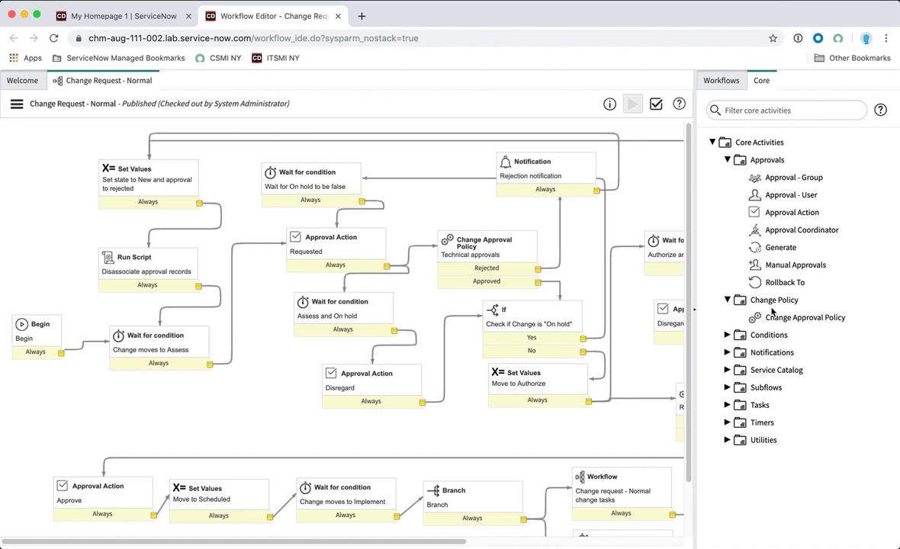
mouse_move(805, 324)
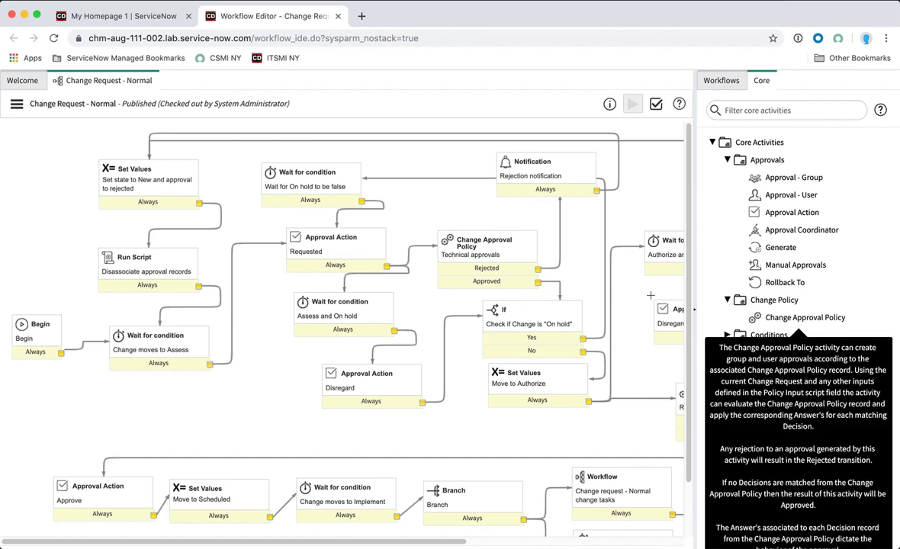
- Review the approval policy and policy input script in the Technical approvals activity's properties, closing them when done
click(482, 242)
double_click(482, 243)
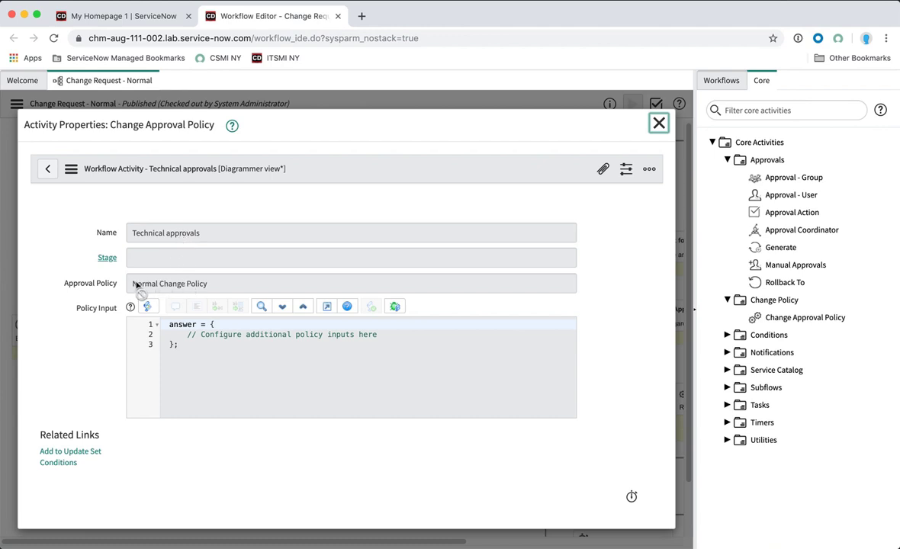
drag(133, 287, 213, 286)
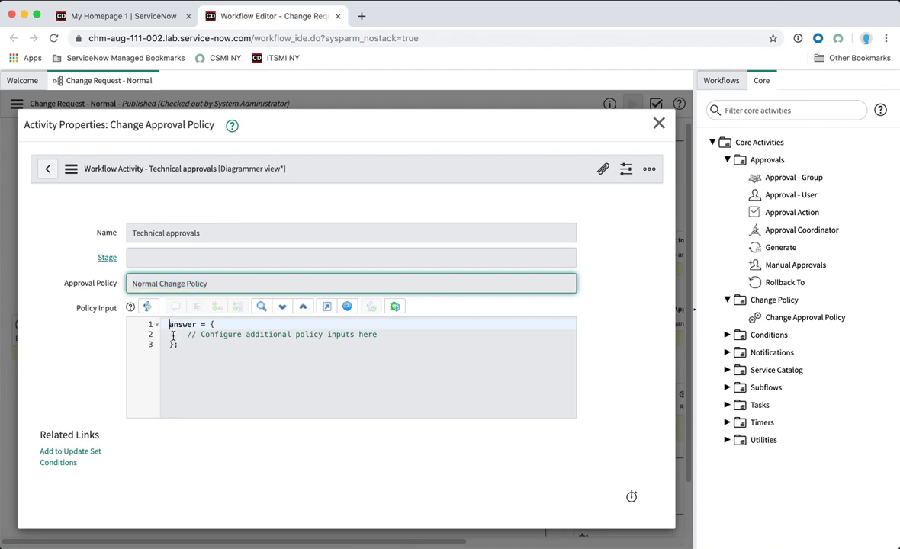
drag(166, 326, 185, 348)
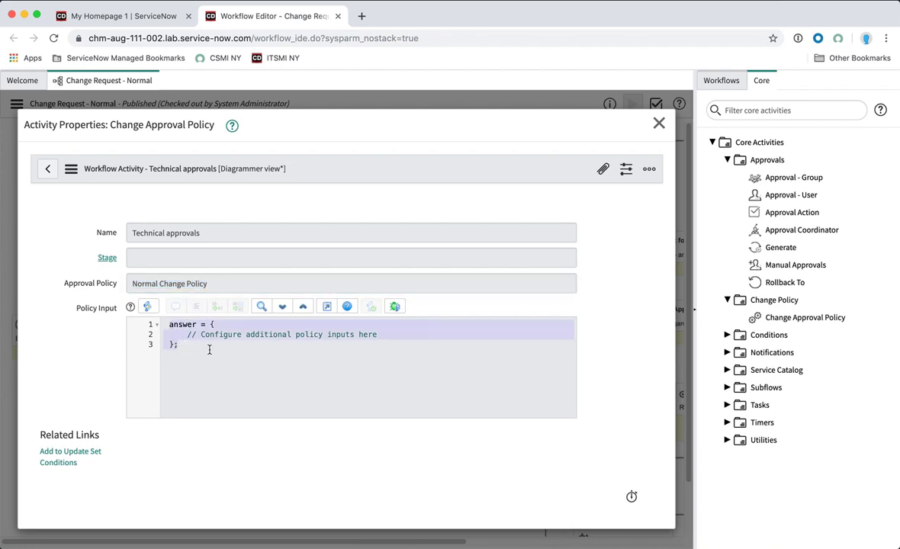
click(232, 366)
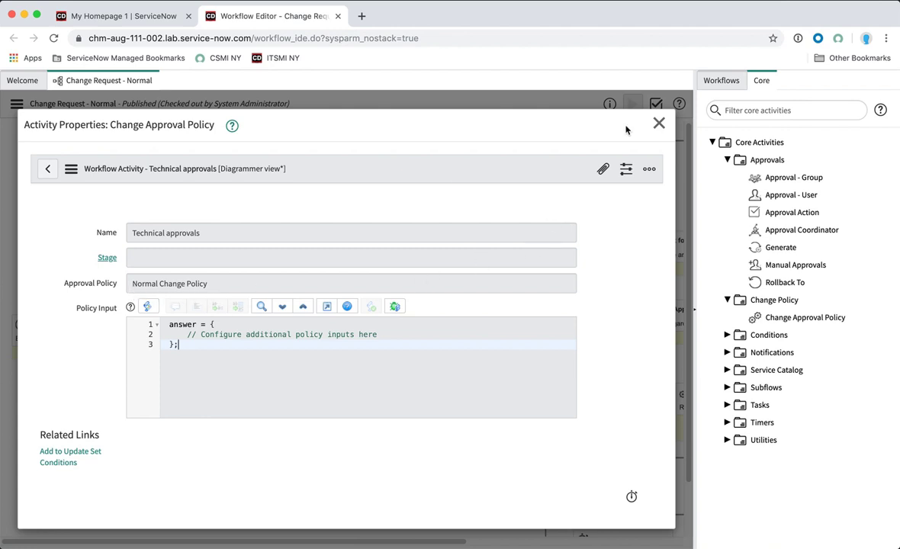
click(658, 123)
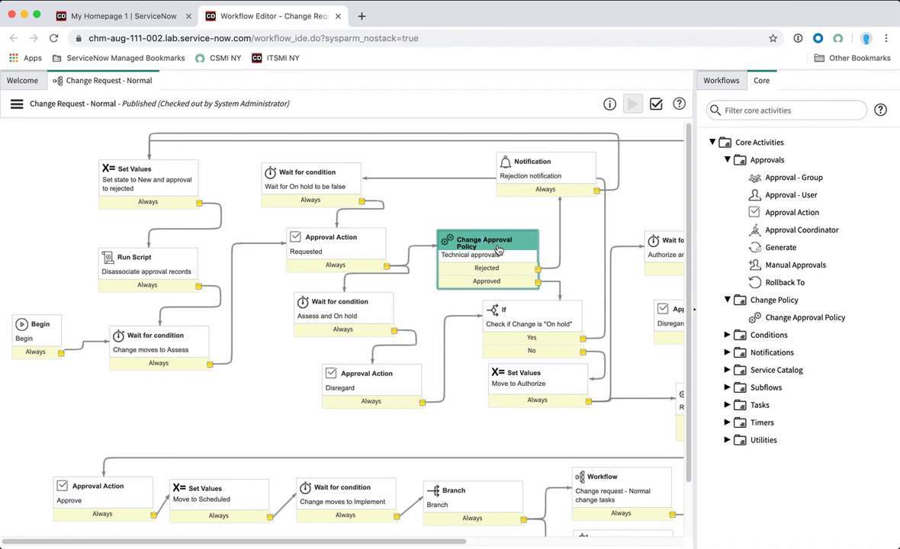
double_click(459, 231)
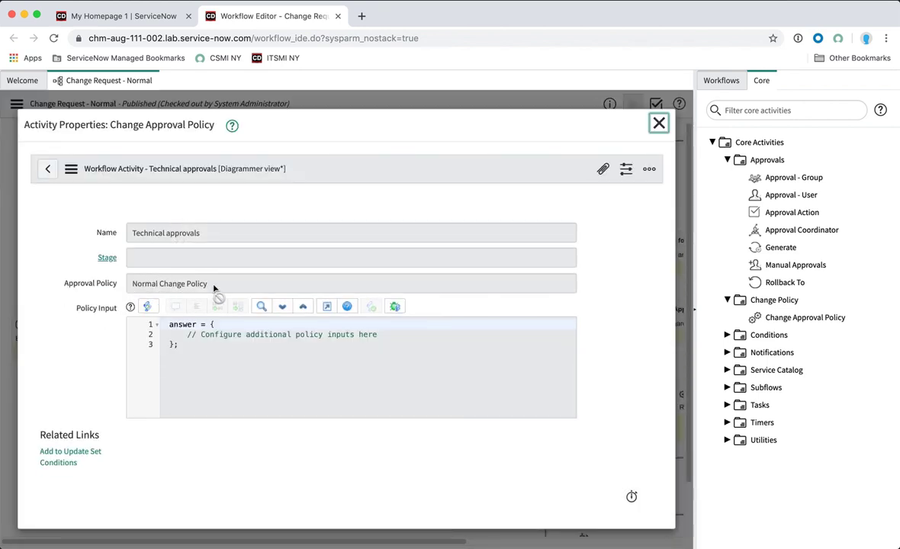
click(658, 123)
- Return to the homepage, filter the navigator for "change approv" and open the Change Approval Policies list
click(117, 18)
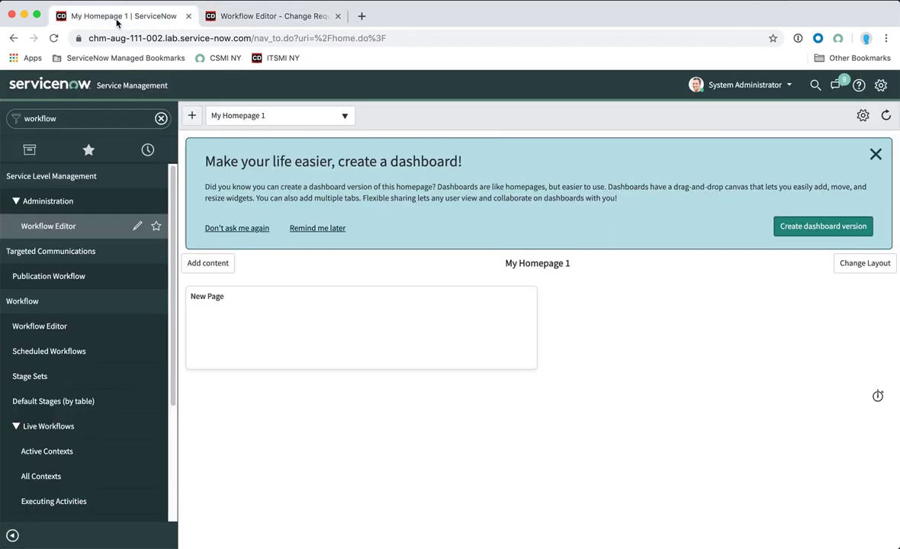
click(72, 122)
text(change aop)
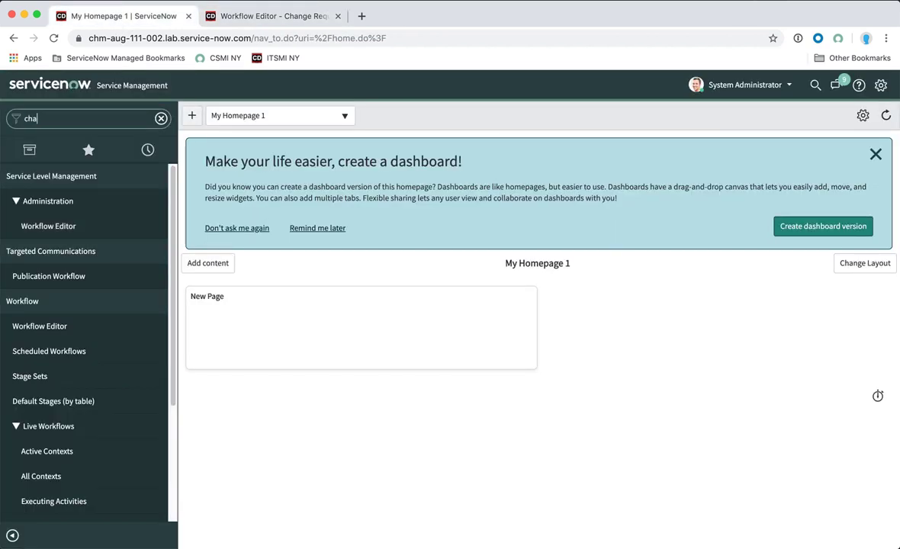
key(BackSpace)
key(BackSpace)
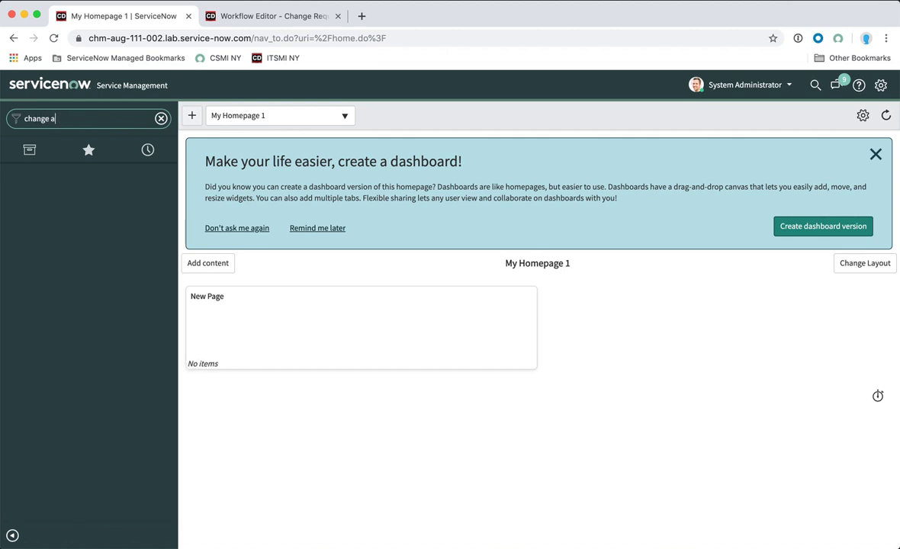
text(pprov)
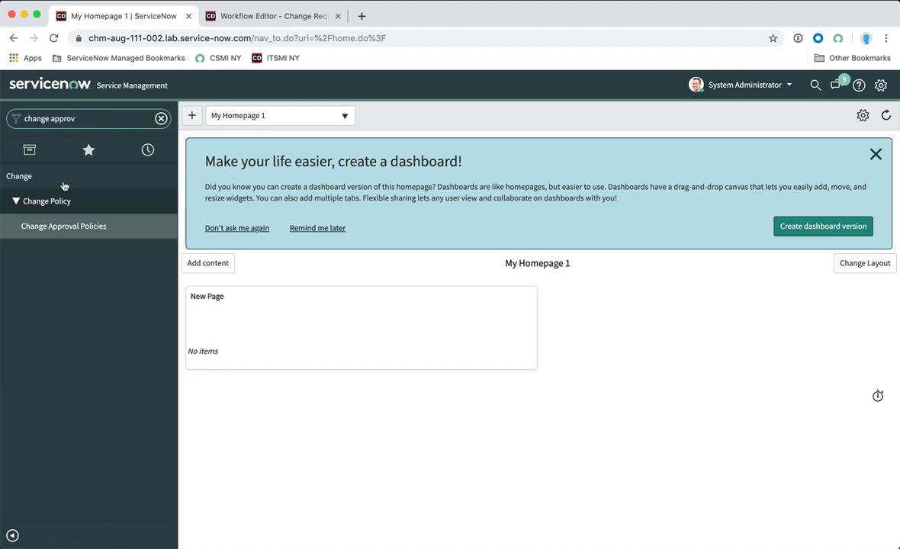
click(53, 232)
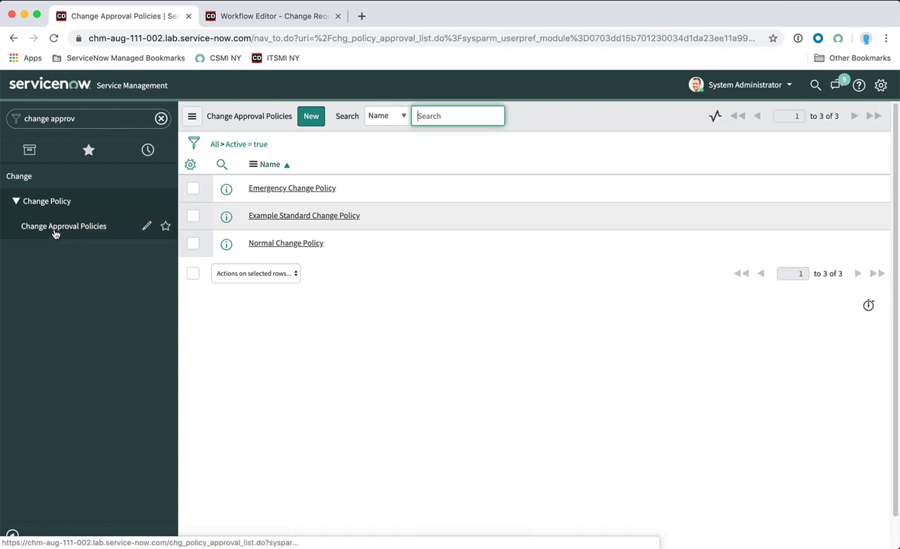
- Widen the navigator filter to "change" and mark Change Approval Policies and Approval Definitions as favorites
click(96, 122)
click(95, 123)
key(BackSpace)
key(BackSpace)
key(BackSpace)
key(BackSpace)
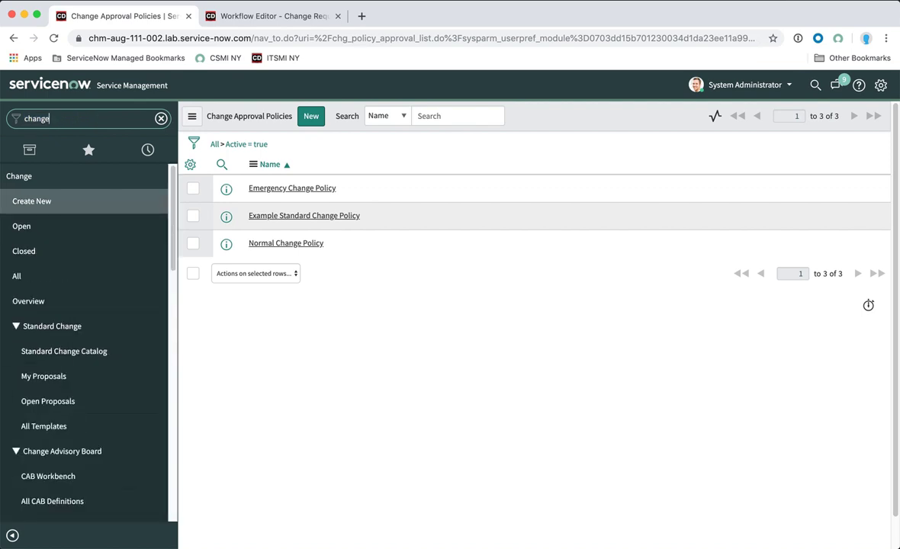
scroll(86, 235, down, 3)
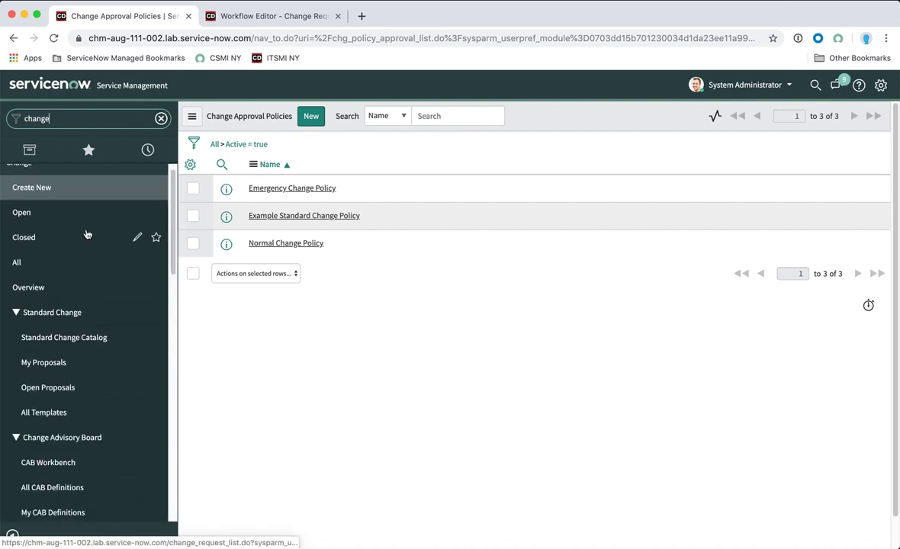
scroll(86, 235, down, 10)
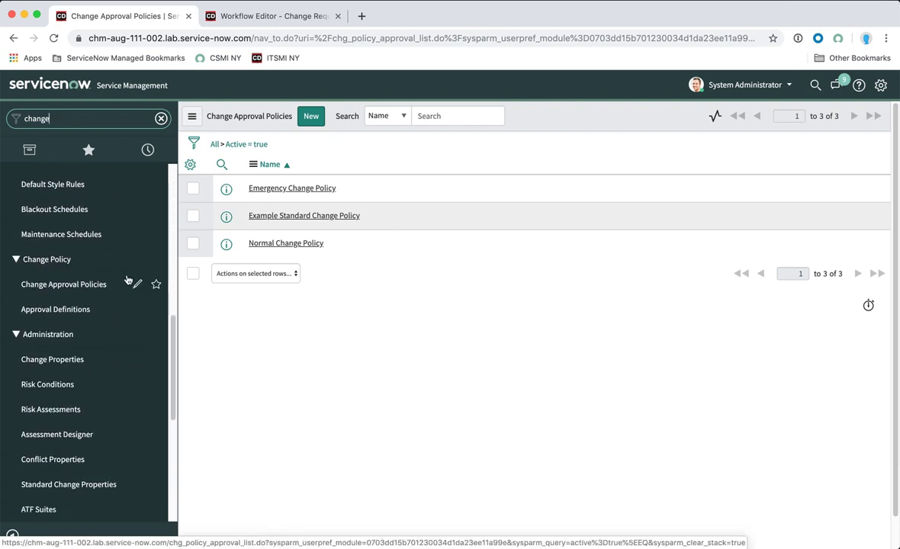
click(156, 287)
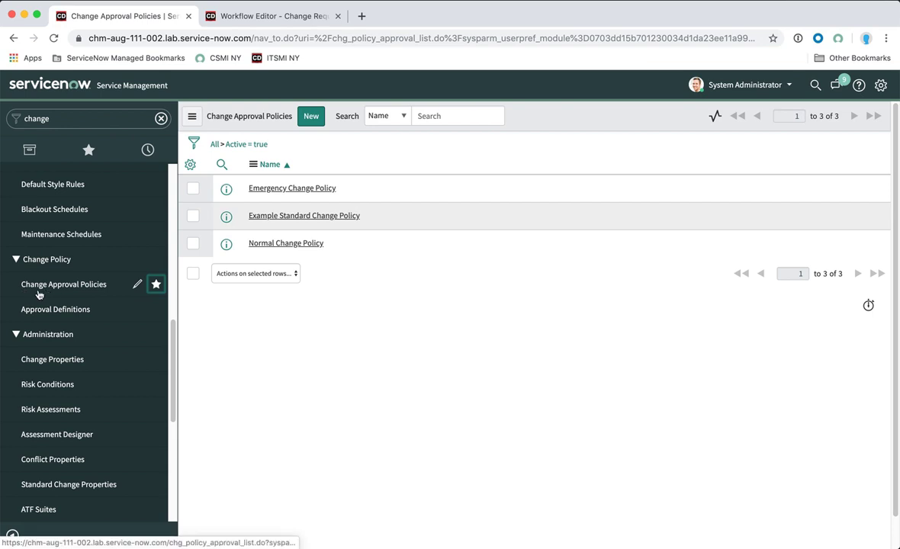
click(156, 310)
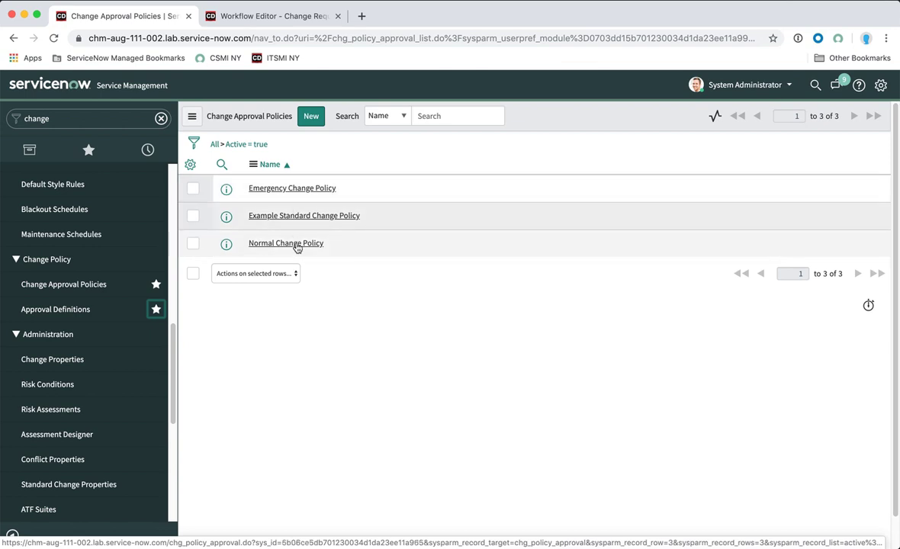
- Open the Normal Change Policy record, compare its policy inputs with its decisions, and select the change_request input
click(193, 243)
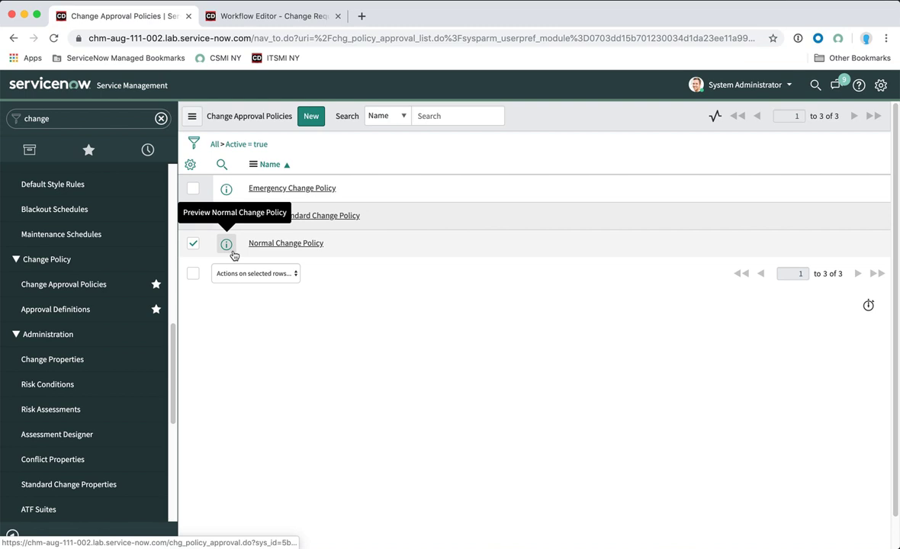
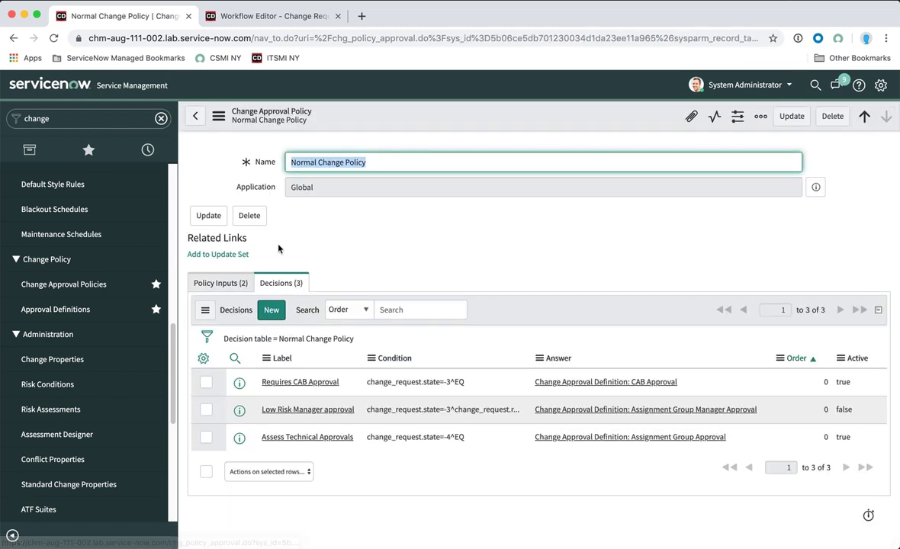
click(220, 285)
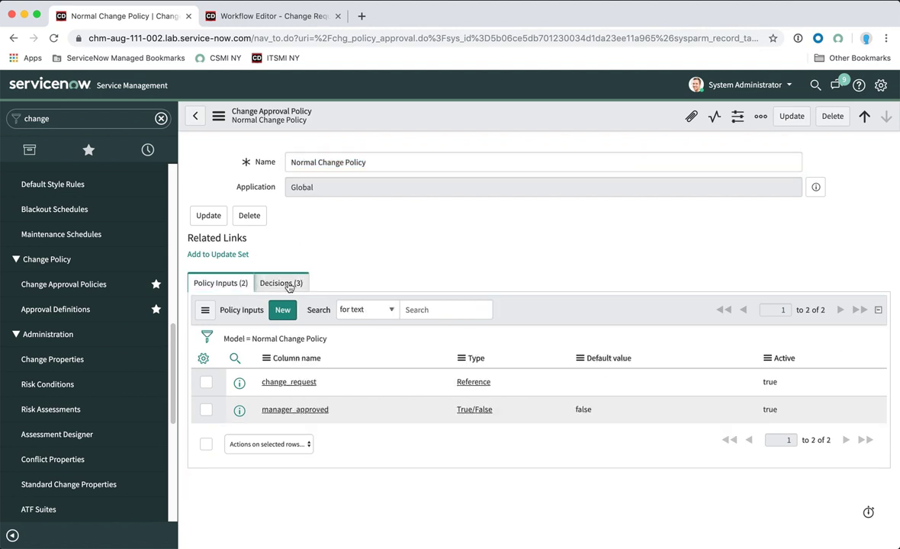
click(265, 284)
click(226, 286)
click(278, 285)
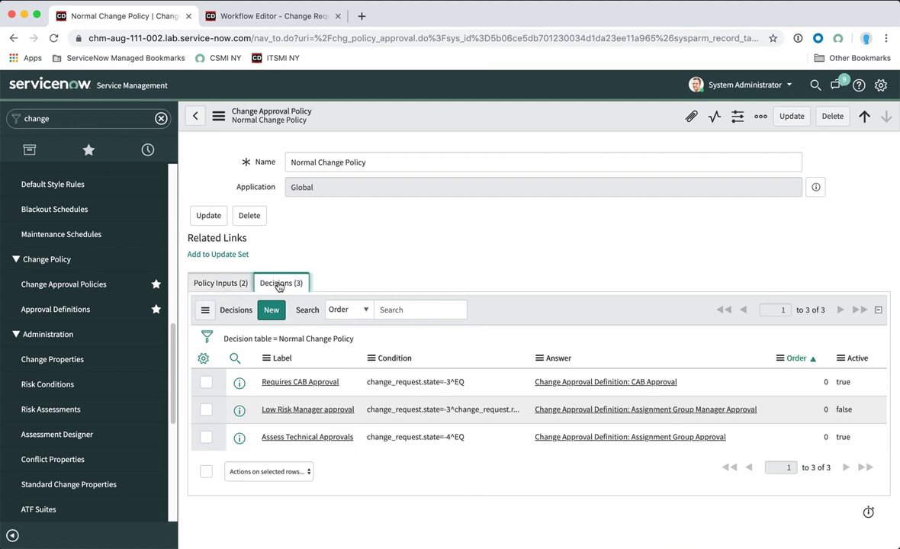
click(210, 285)
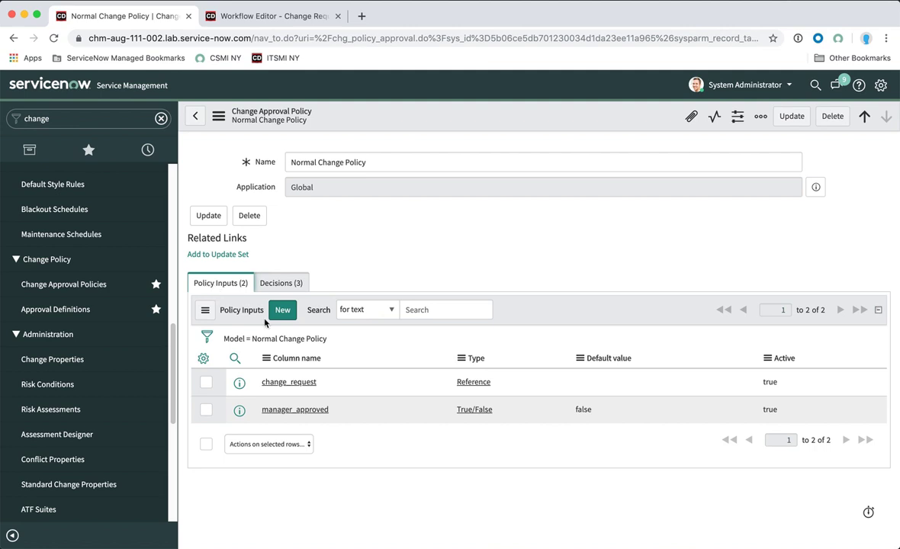
click(284, 284)
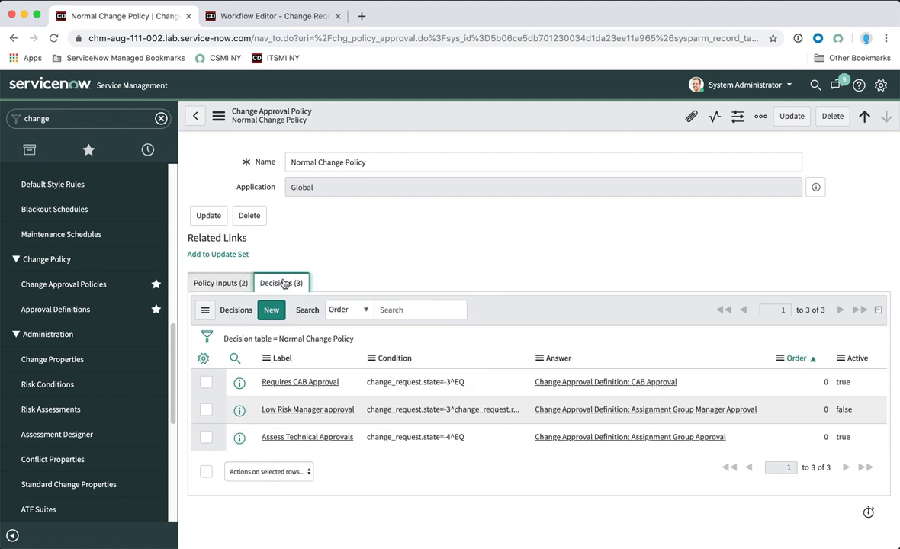
click(205, 284)
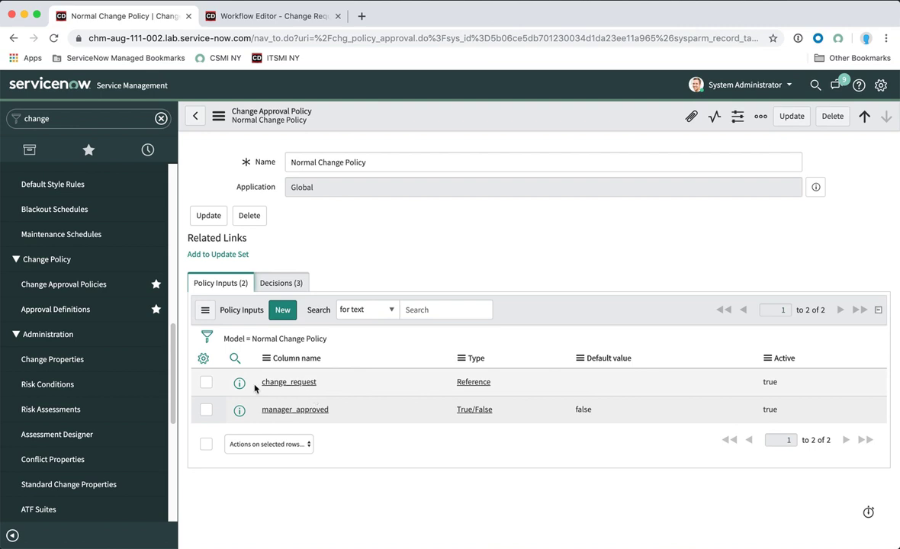
click(205, 383)
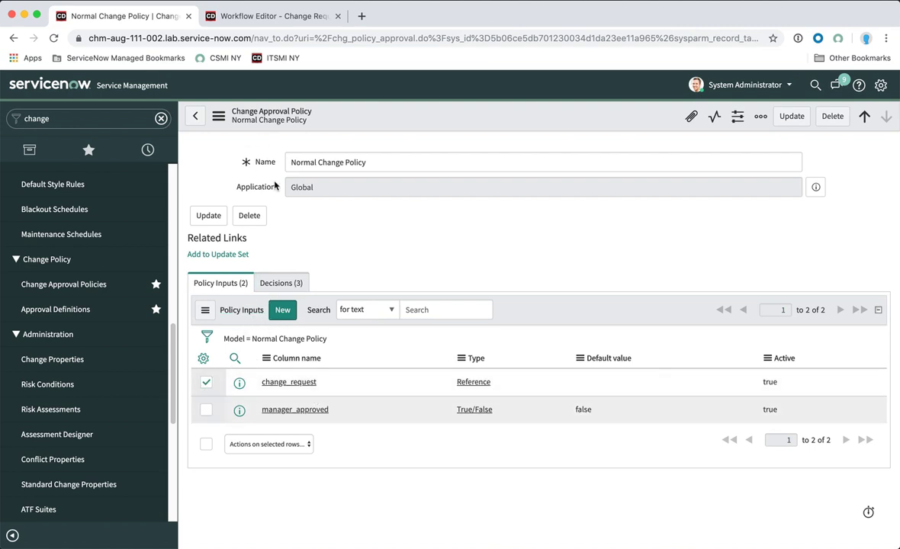
- Deselect the change_request policy input, open its record to review the label and column name, and return to the Normal Change Policy
click(201, 381)
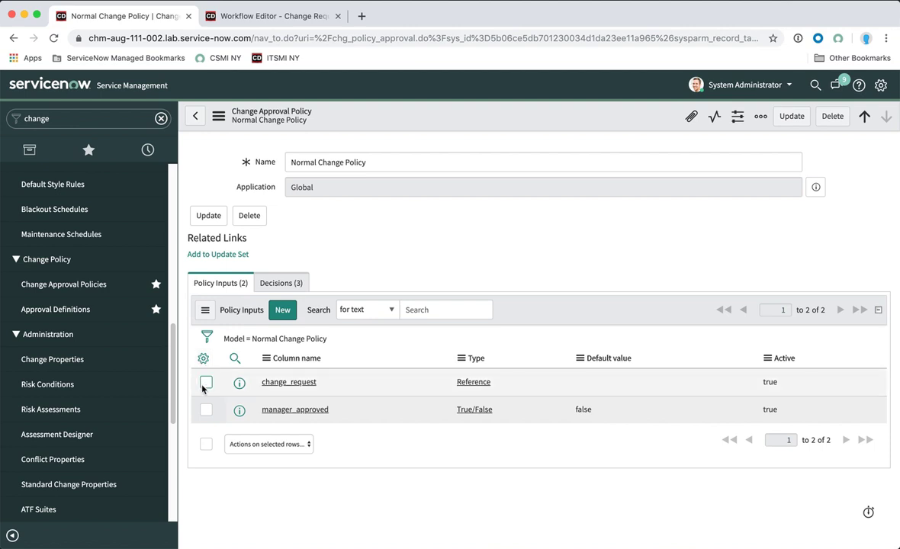
click(289, 388)
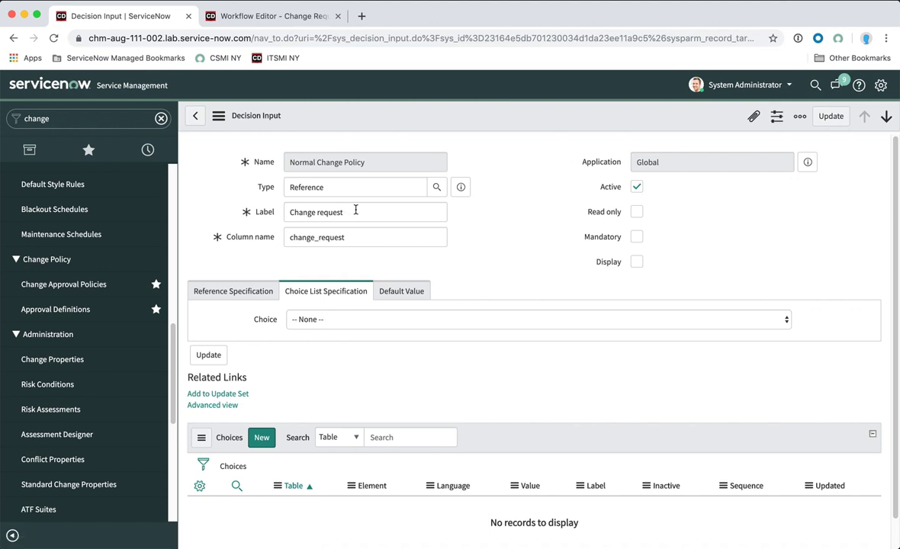
drag(356, 210, 236, 200)
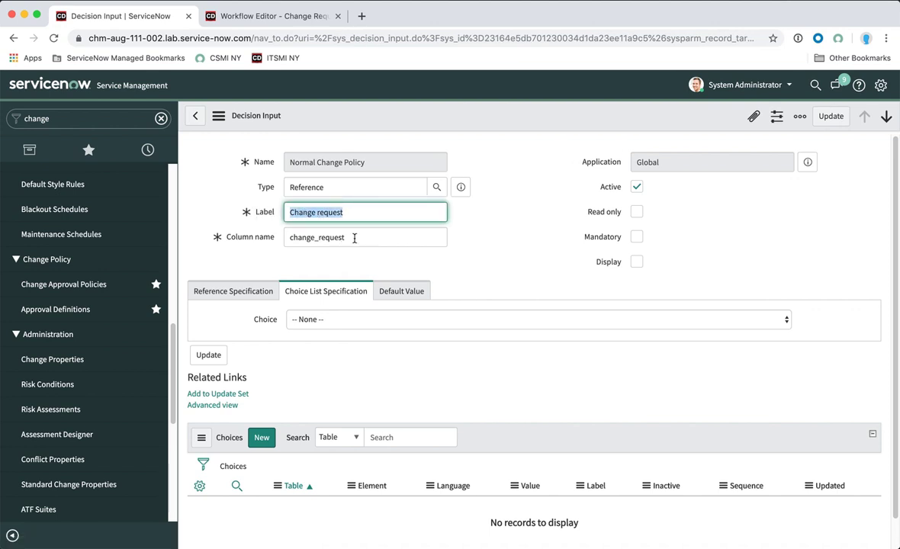
drag(355, 238, 263, 229)
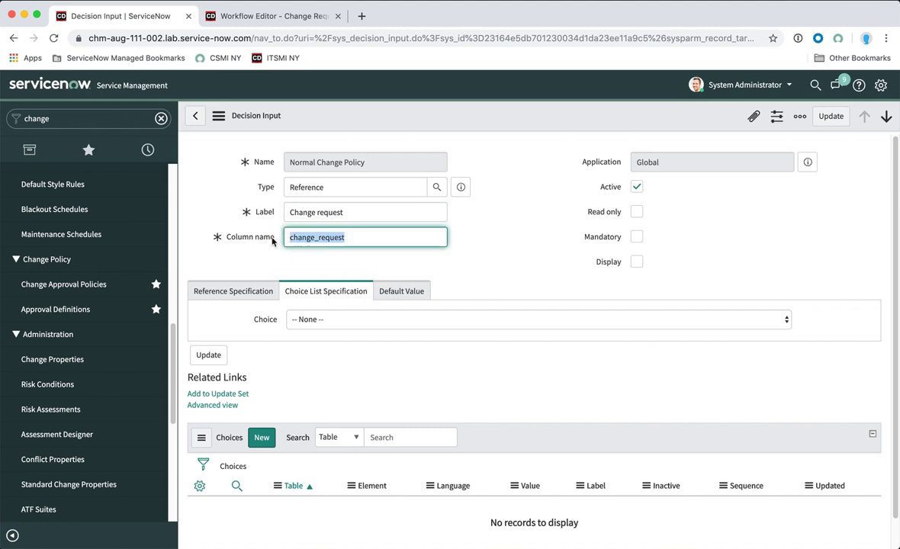
click(488, 267)
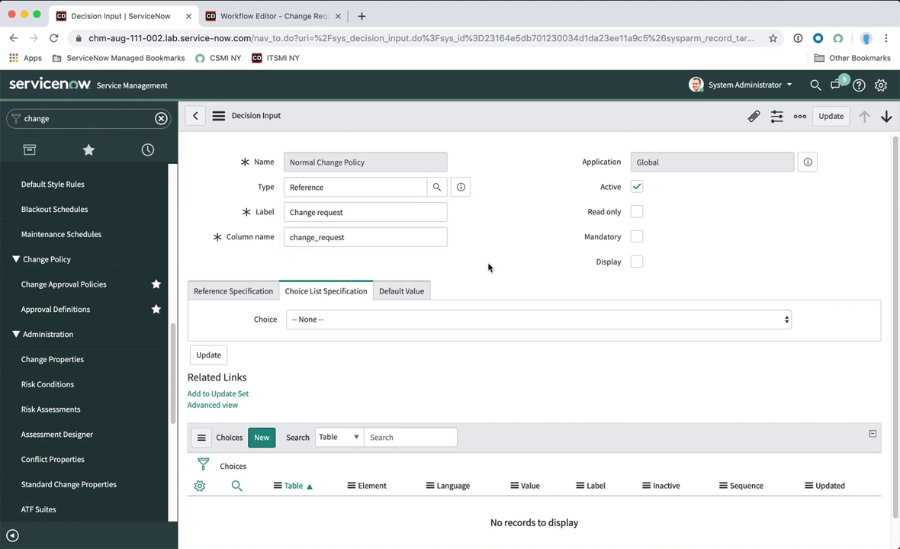
click(196, 119)
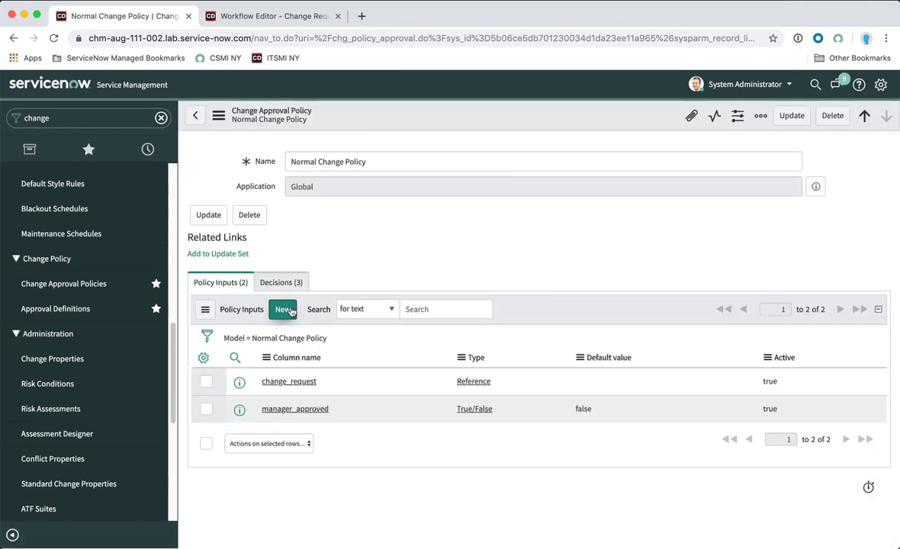
- Open the manager_approved policy input, review its type, label and column name, and return to the Normal Change Policy
click(293, 415)
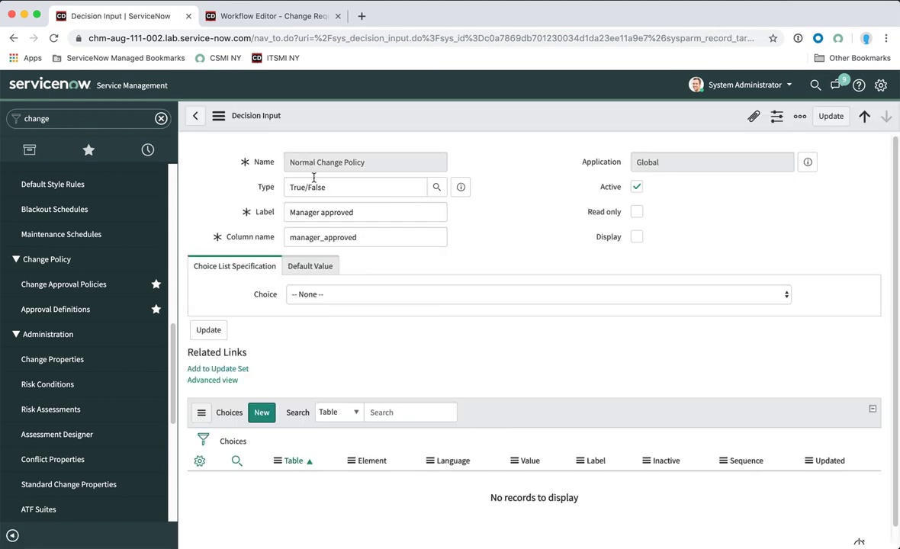
click(266, 183)
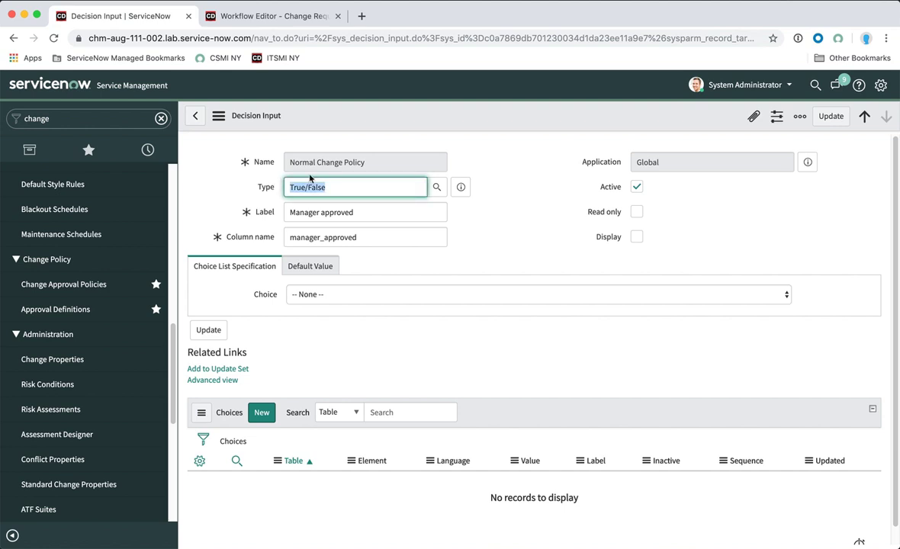
click(261, 213)
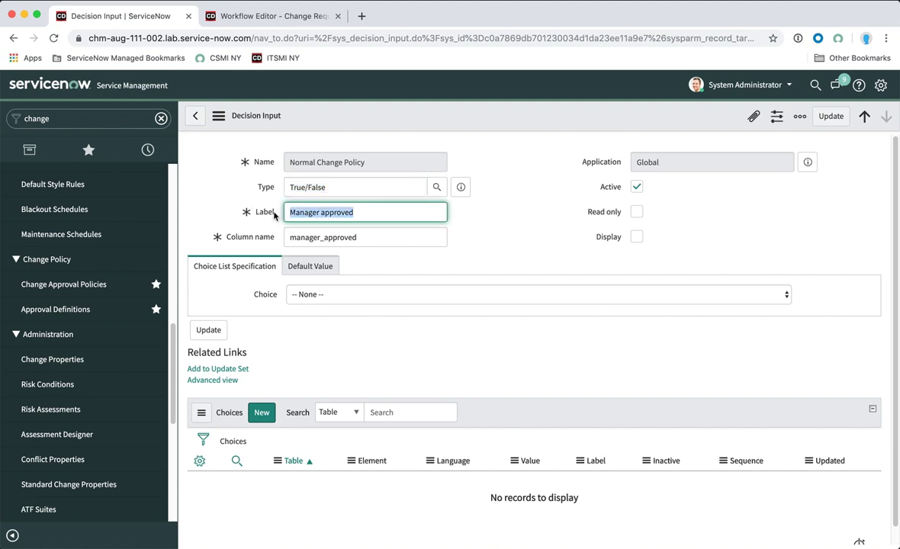
double_click(368, 238)
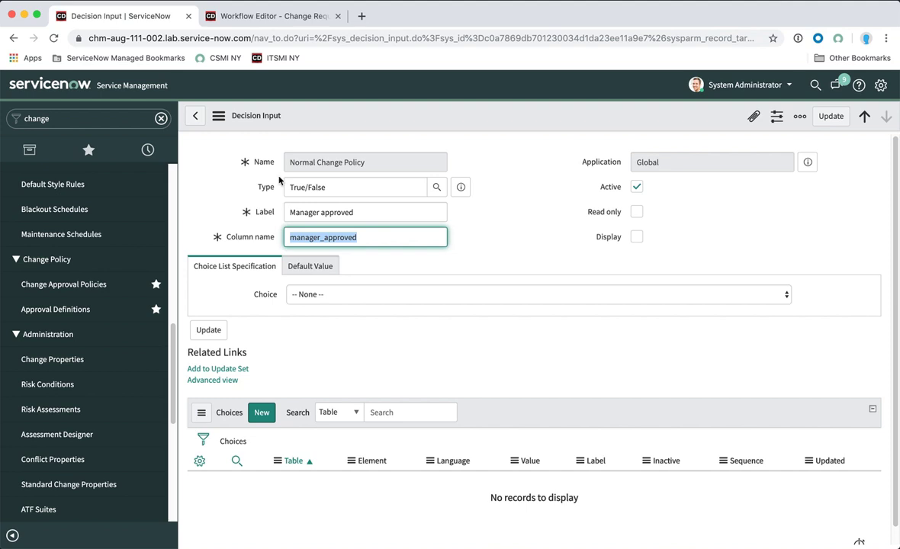
click(197, 116)
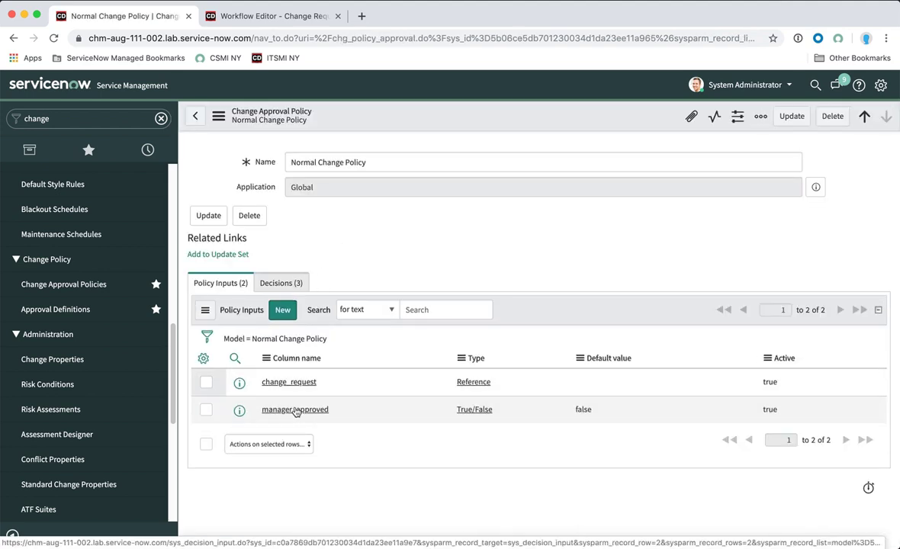
- Open the Assess Technical Approvals decision from the policy's decisions, dismiss the form's annotation notice and review the decision's label
click(274, 285)
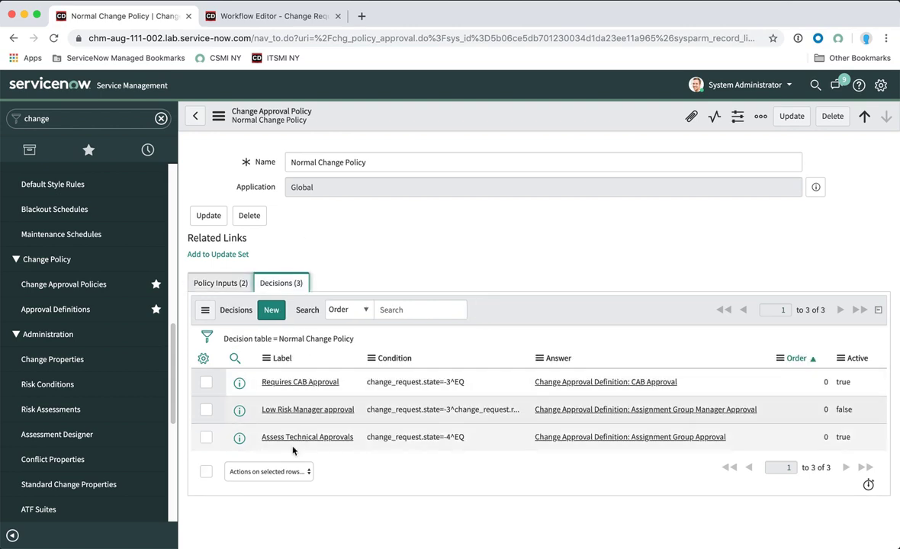
click(206, 438)
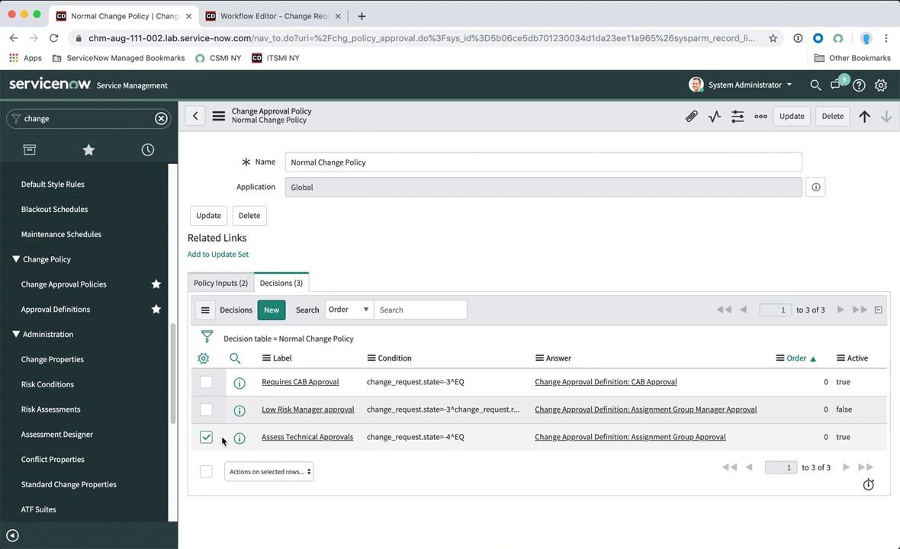
click(304, 440)
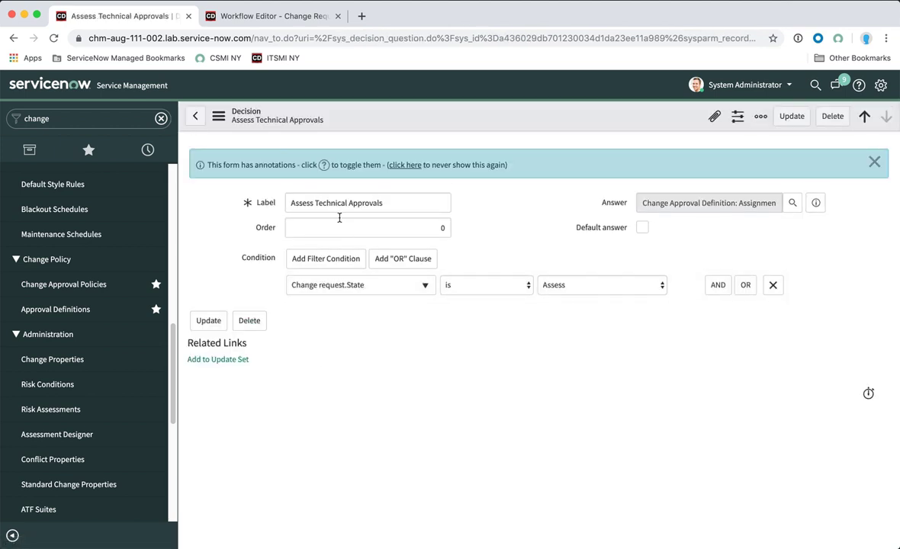
drag(376, 203, 273, 197)
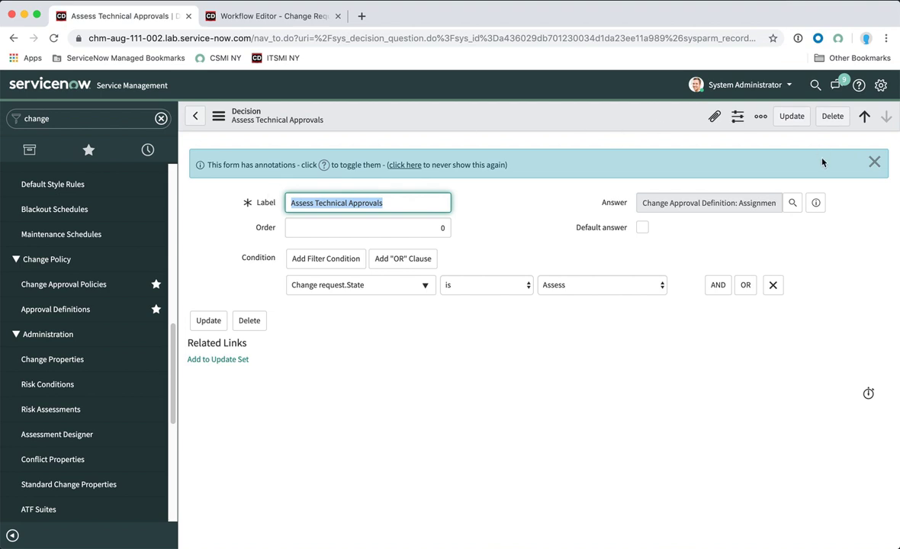
click(875, 161)
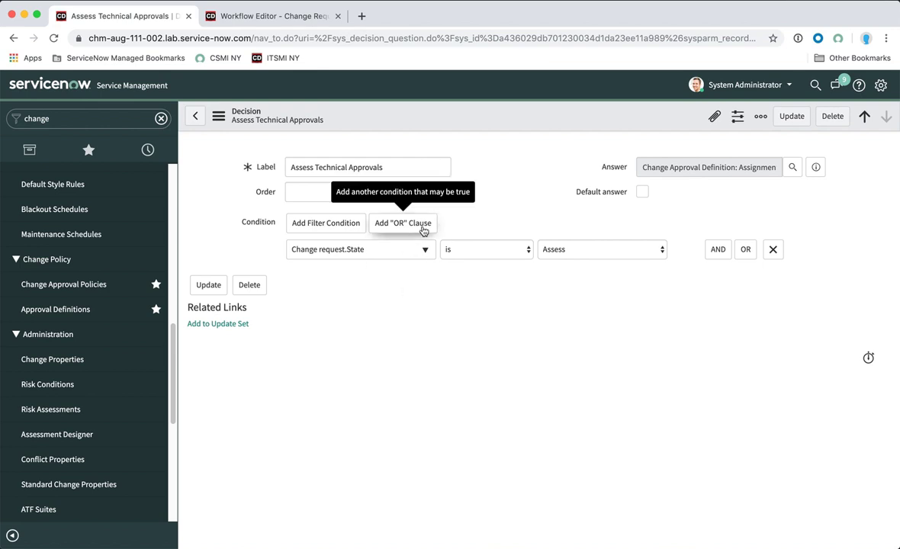
triple_click(389, 168)
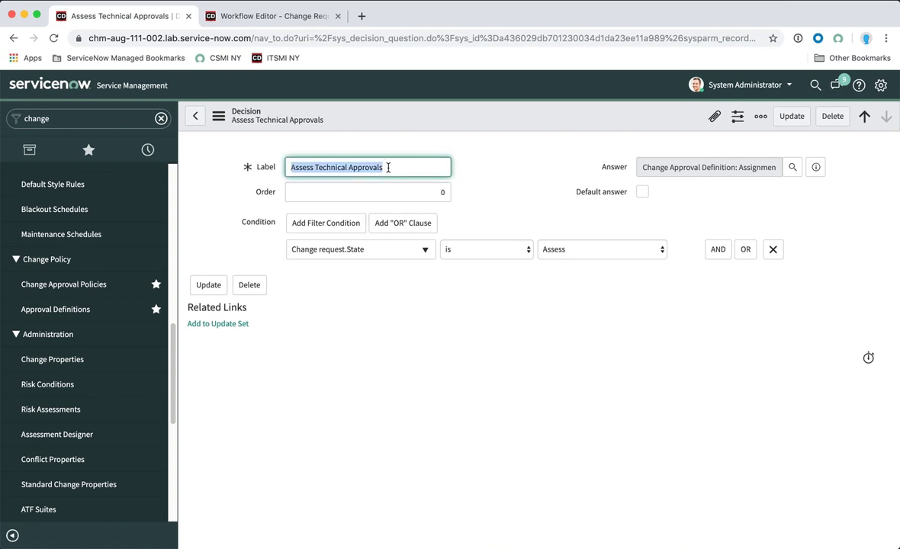
click(390, 167)
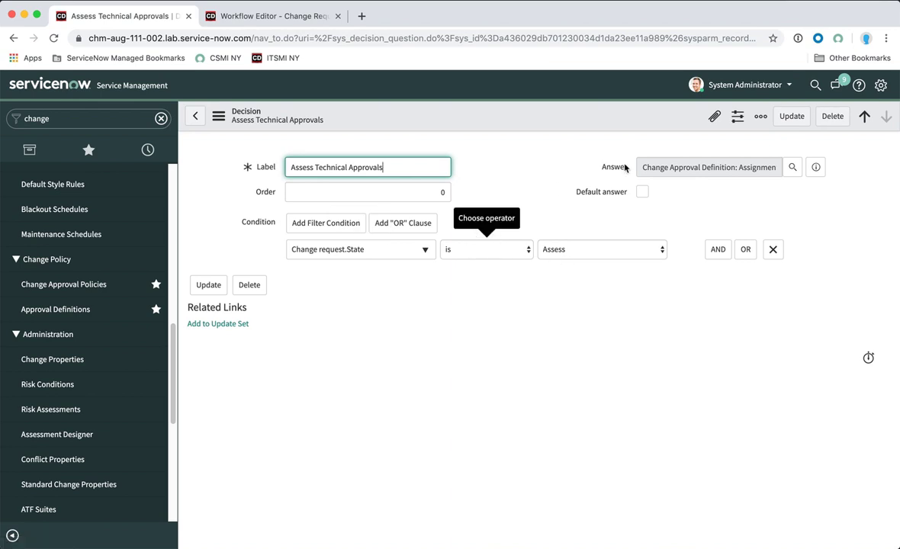
- Examine the Assess Technical Approvals decision's answer and the state choices in its condition, and return to the policy
drag(643, 170, 787, 174)
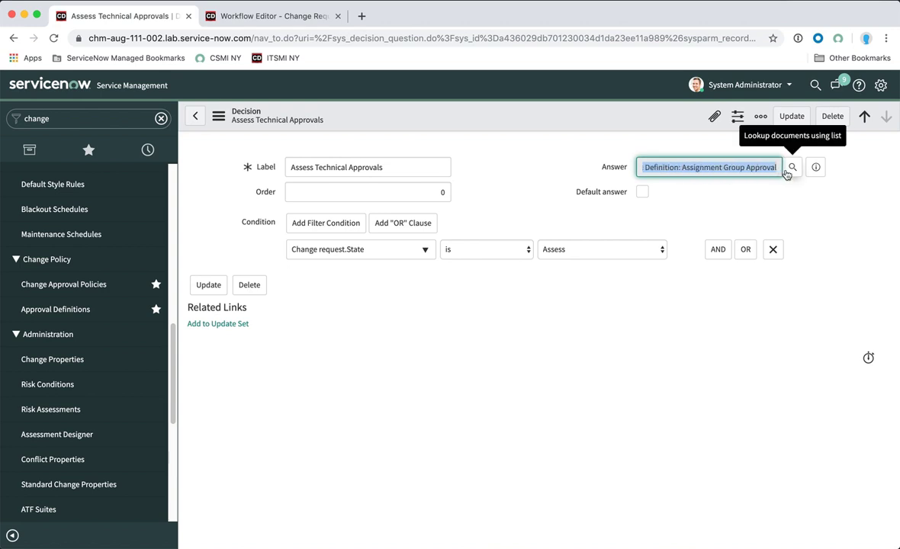
mouse_move(717, 170)
mouse_down()
mouse_move(671, 159)
mouse_move(647, 175)
mouse_move(641, 153)
mouse_move(650, 166)
mouse_move(657, 160)
mouse_move(346, 269)
mouse_up()
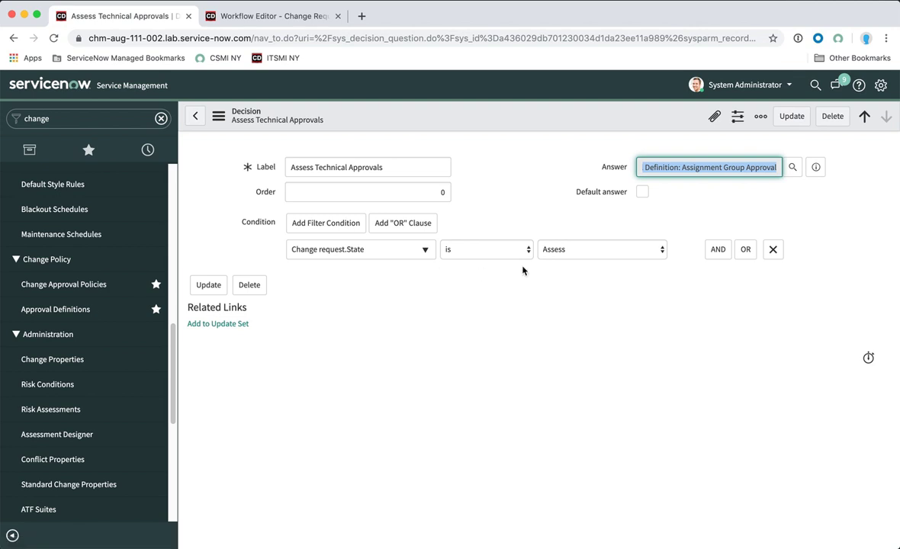
click(594, 252)
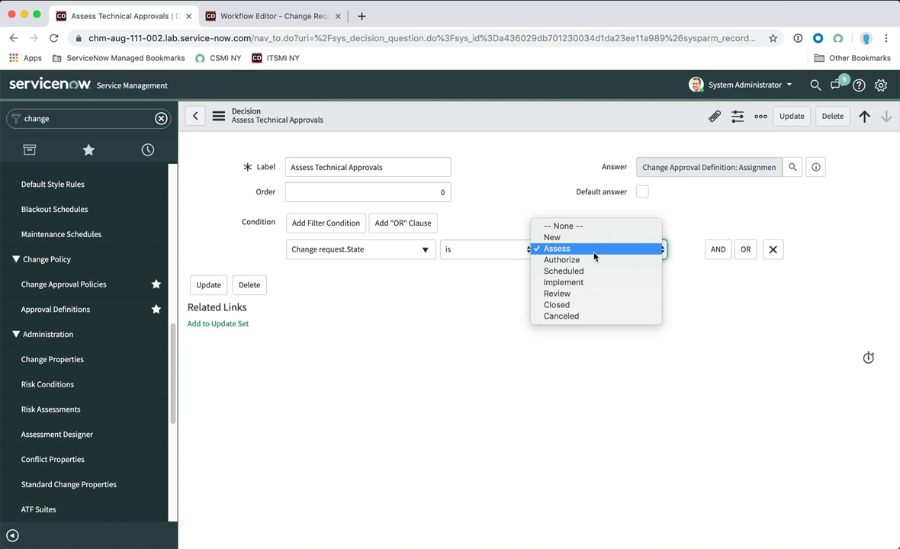
click(637, 214)
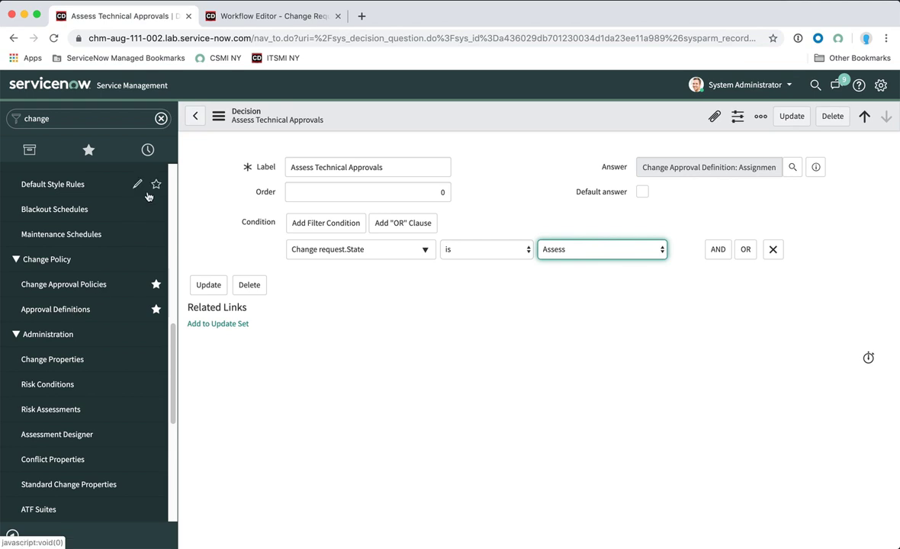
click(197, 114)
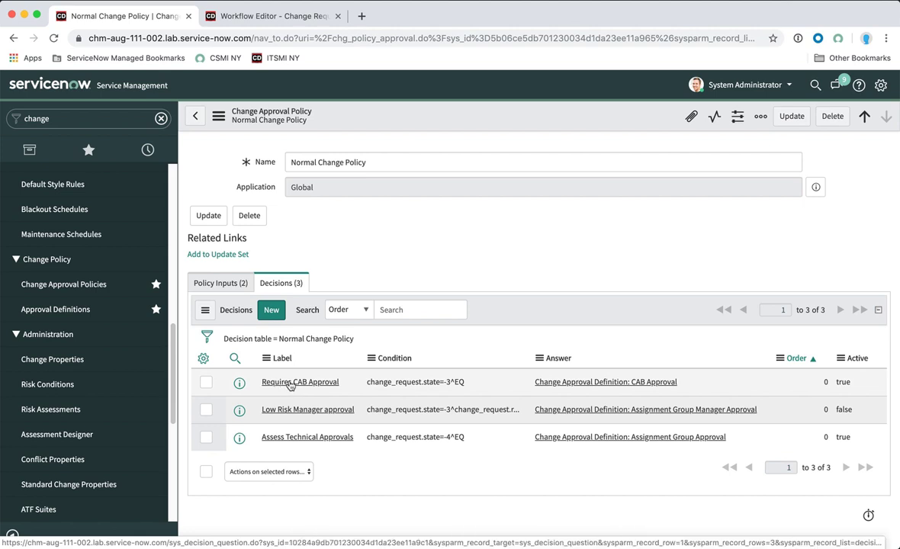
- Open the Requires CAB Approval decision and review the approval definition set as its answer
click(295, 383)
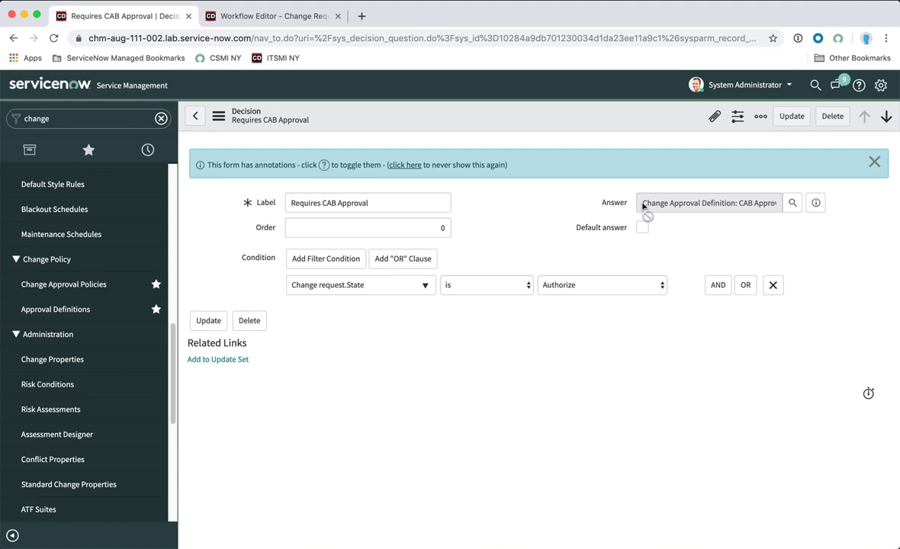
drag(642, 203, 703, 203)
drag(756, 204, 733, 209)
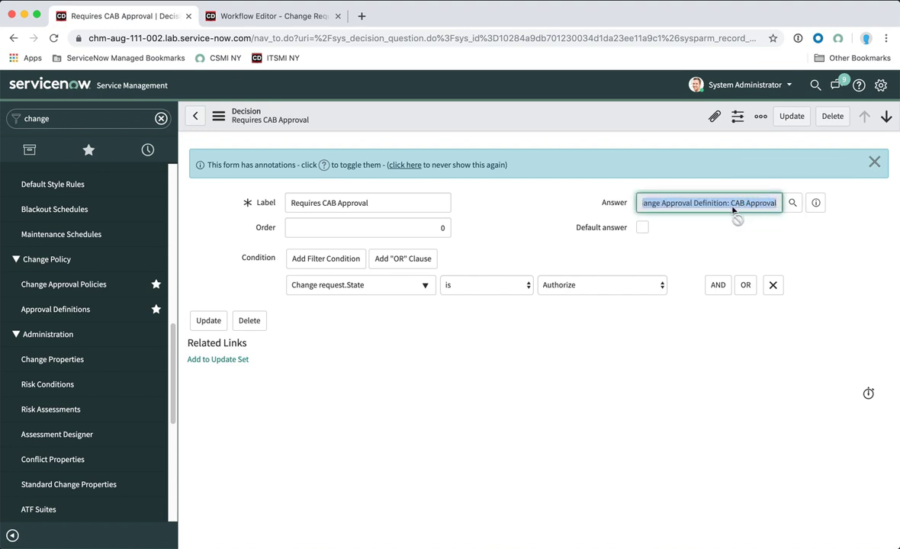
drag(733, 209, 728, 215)
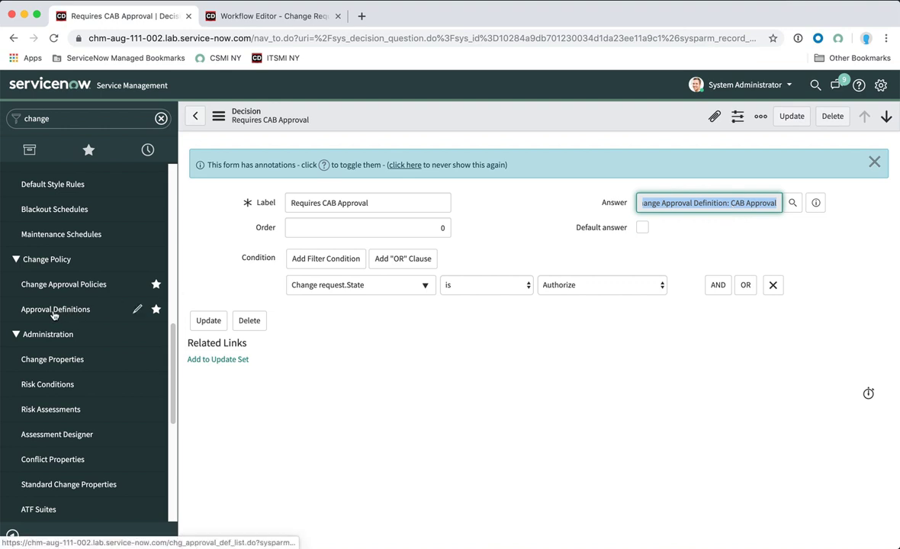
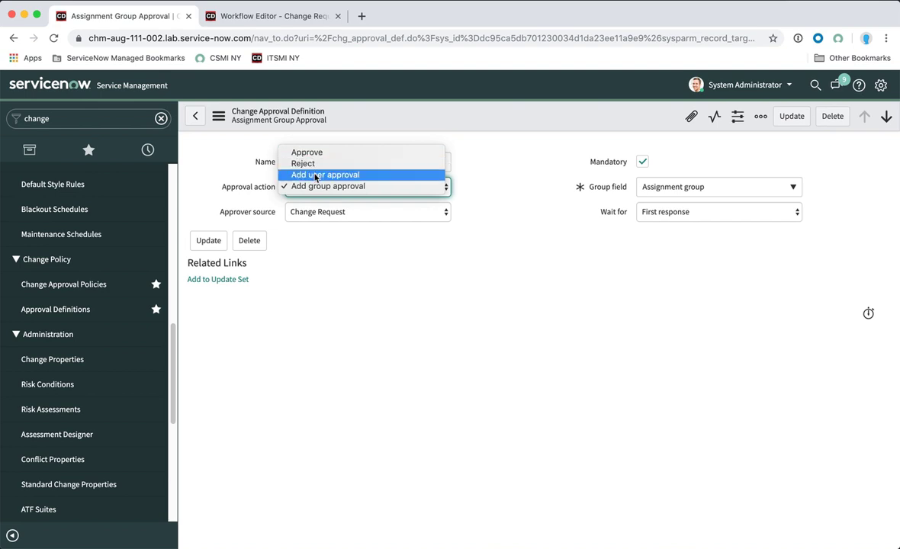
- Review the approval action, approver source and wait-for choices on the Assignment Group Approval definition, keeping the existing selections
click(480, 221)
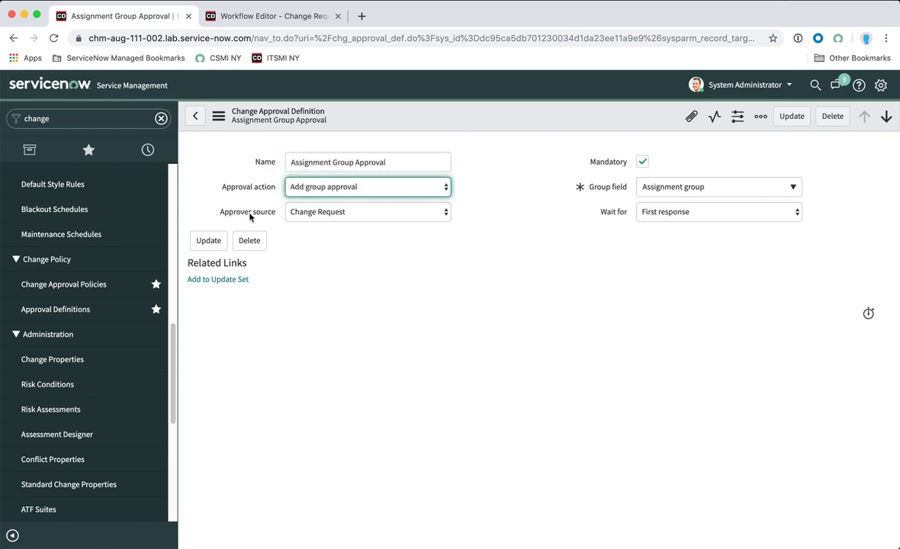
click(342, 215)
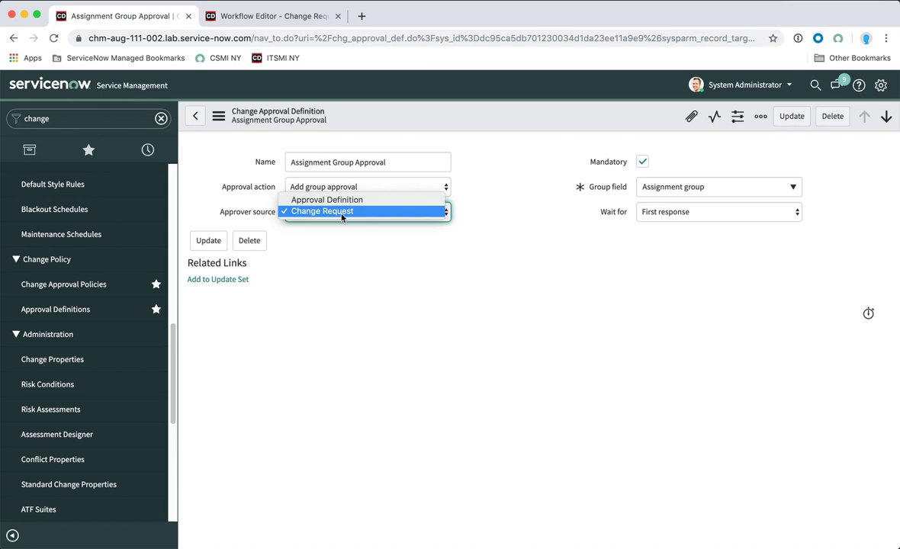
click(442, 214)
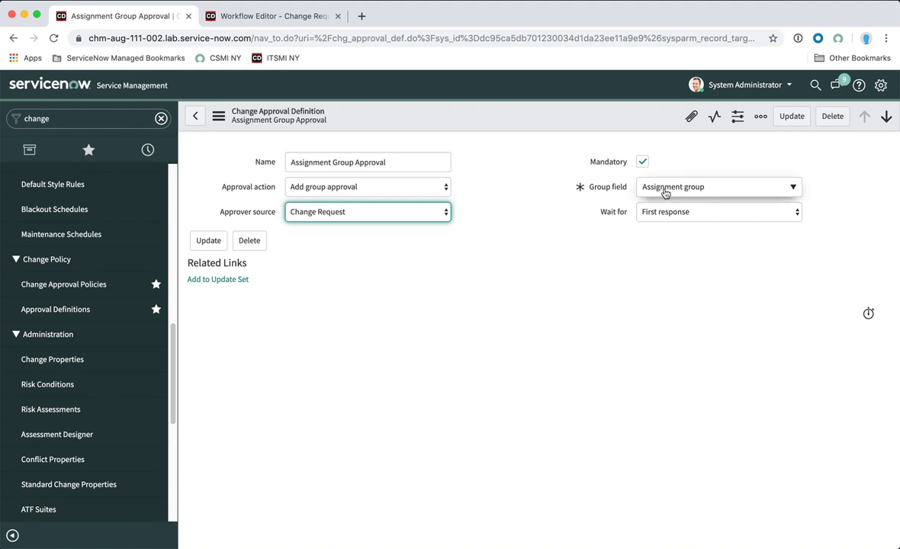
click(708, 214)
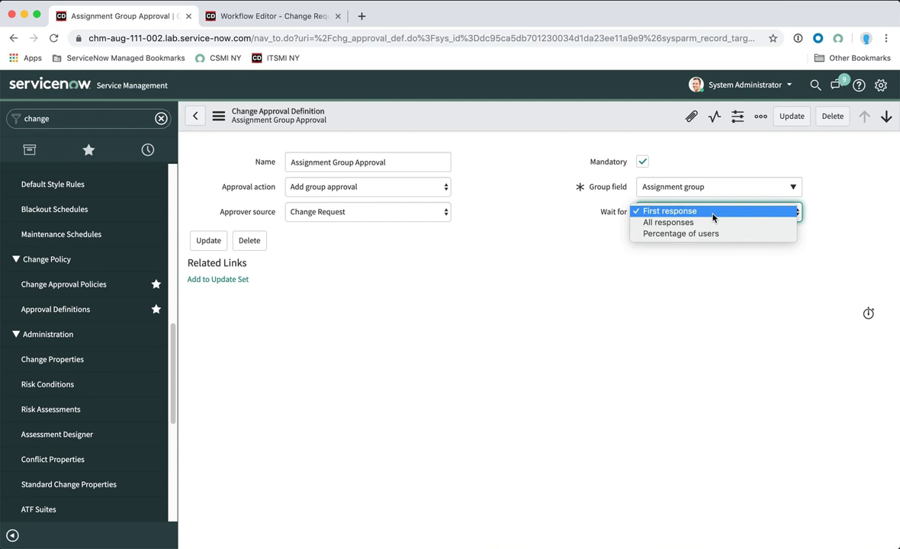
click(496, 248)
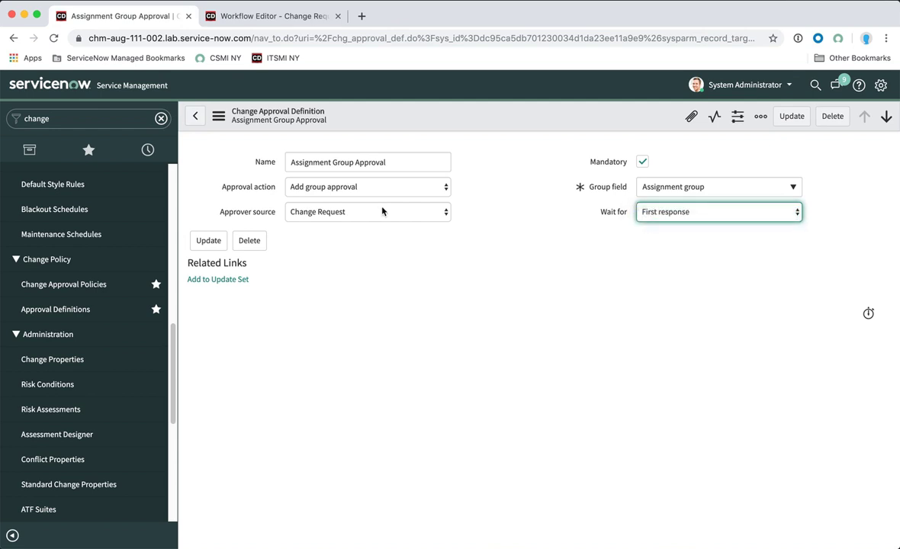
- Try Approval Definition as the approver source to see the resulting group field, and restore the source to Change Request
click(334, 219)
click(333, 200)
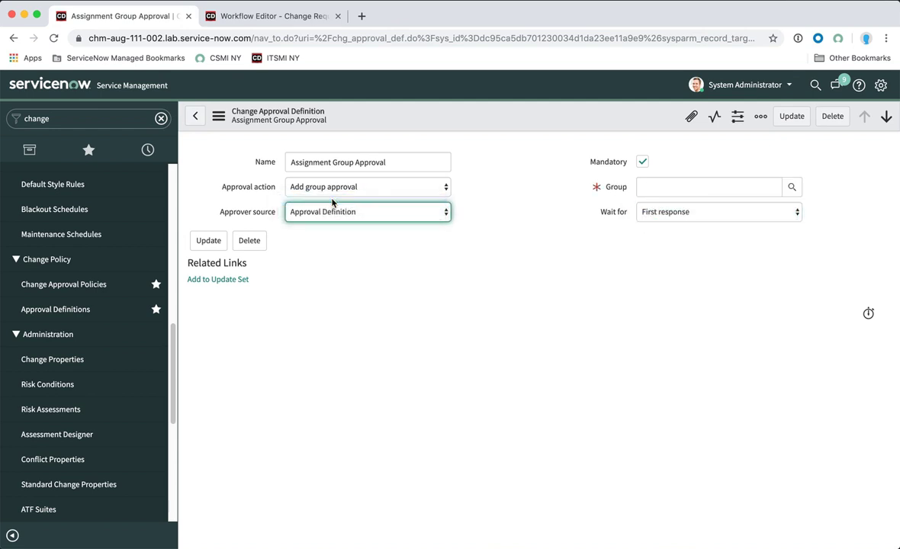
click(669, 188)
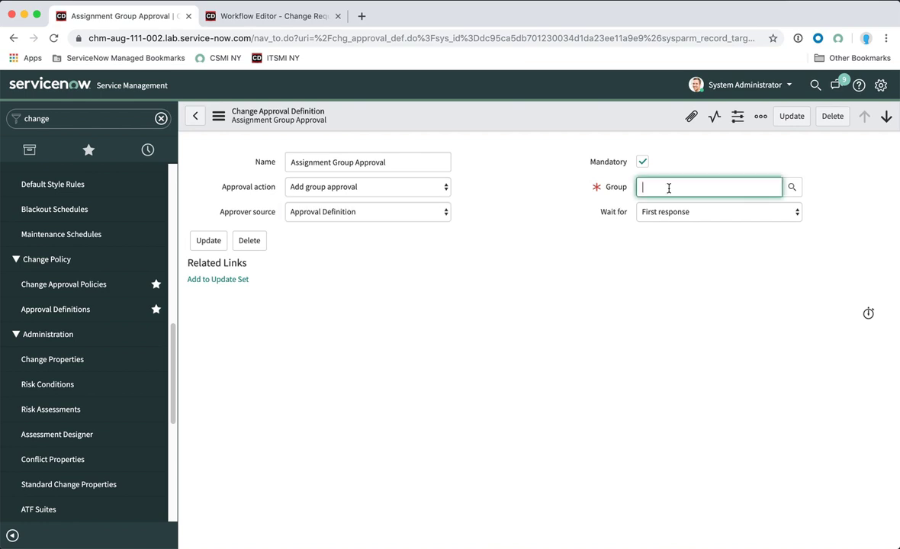
click(399, 213)
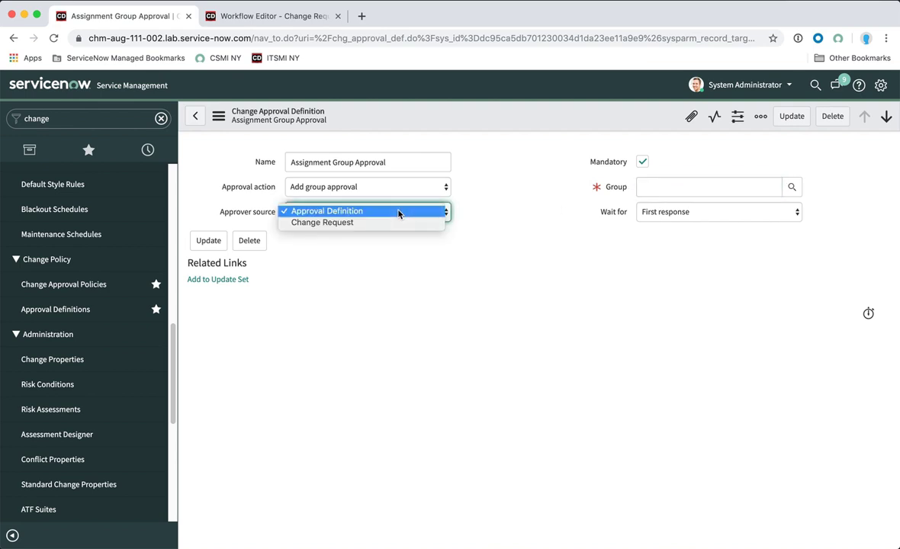
click(396, 223)
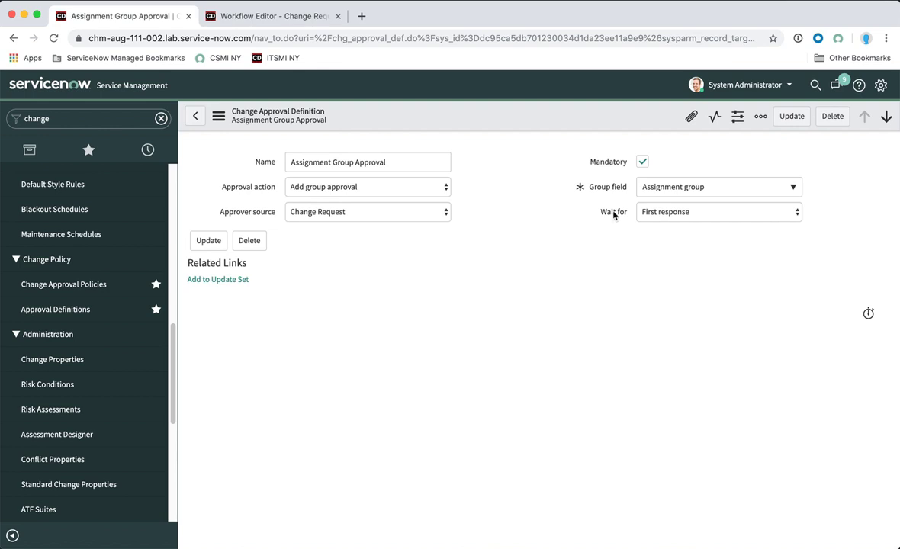
- Try waiting for a percentage of users with 51 and 1 as the percentage, and restore the wait-for setting to First response
click(668, 214)
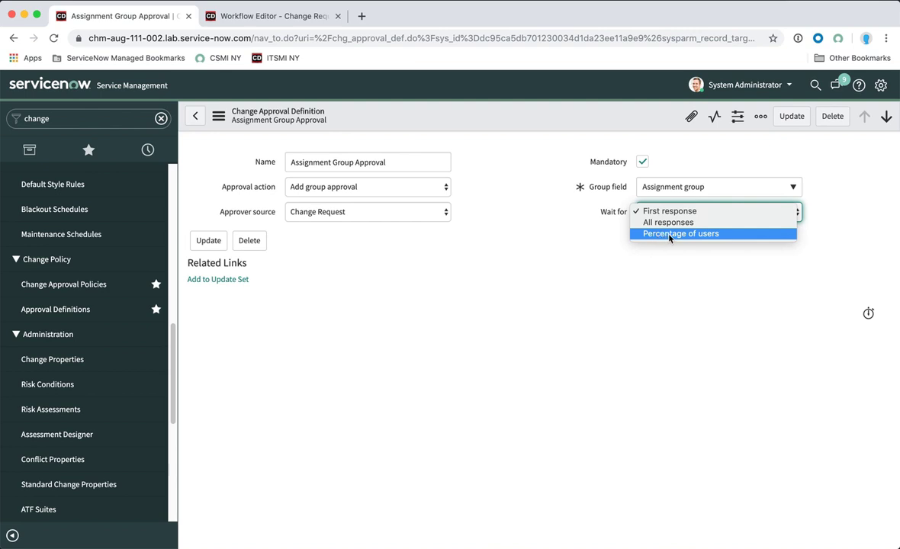
click(670, 234)
click(648, 243)
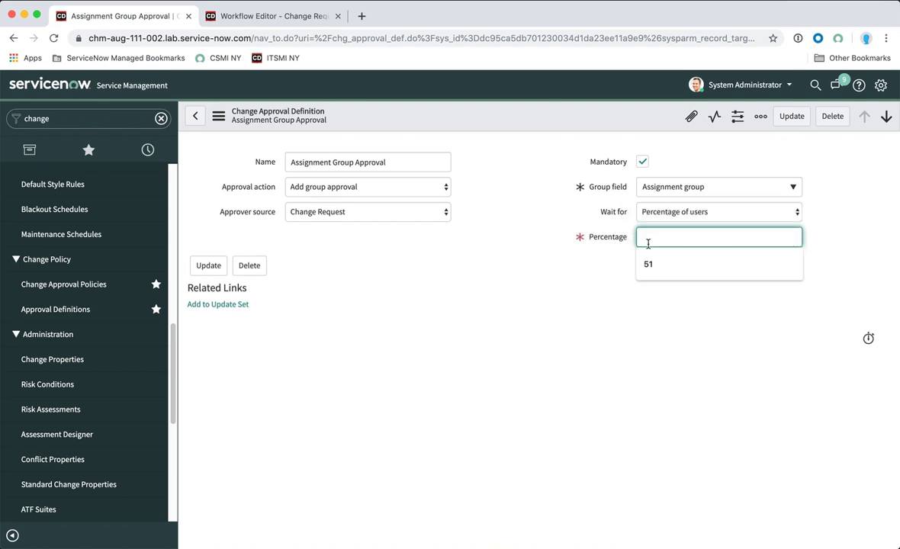
text(51)
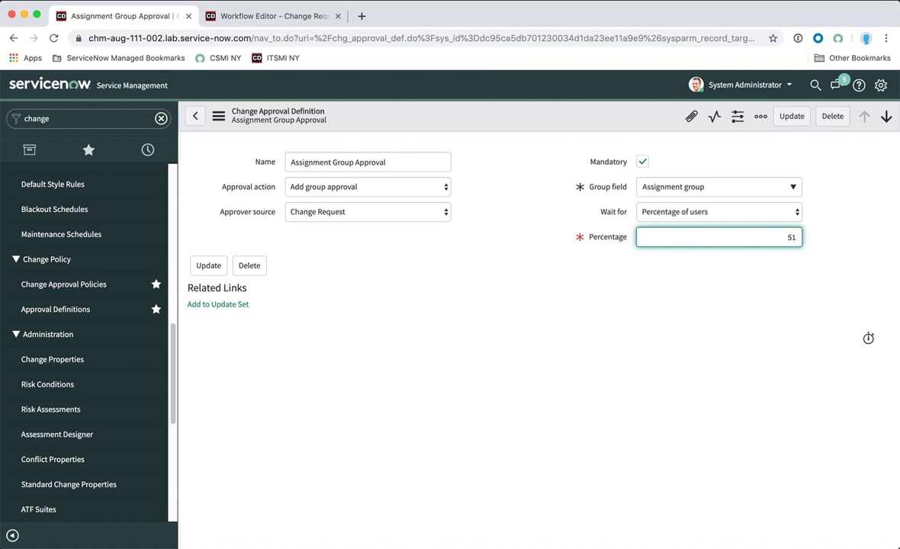
key(BackSpace)
key(BackSpace)
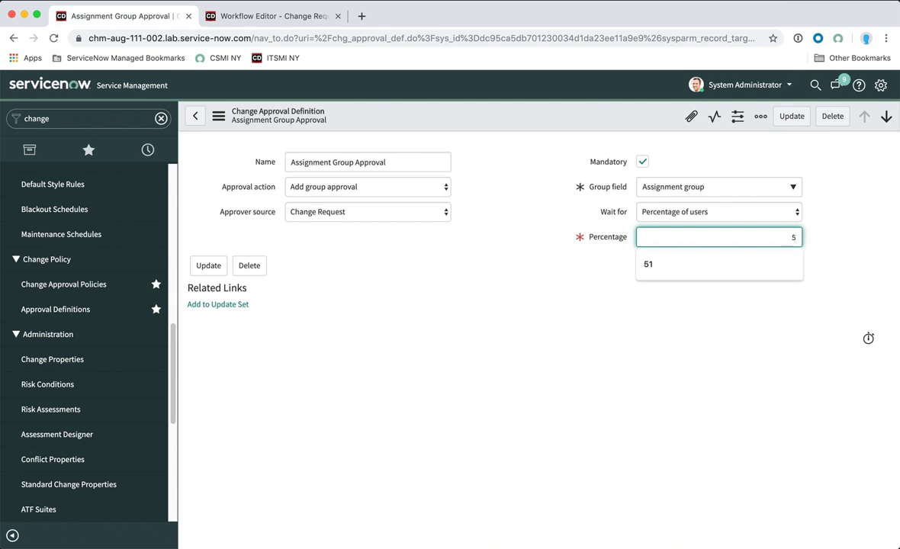
text(1)
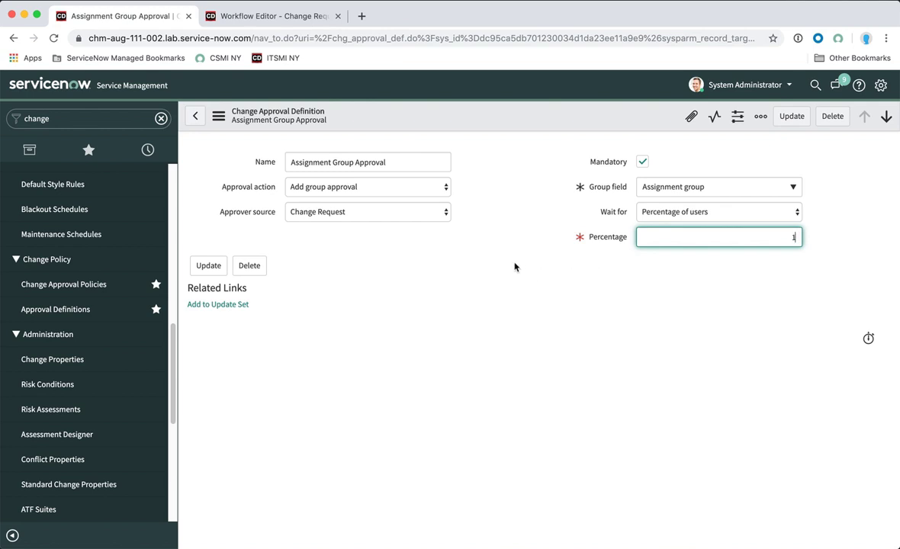
click(696, 216)
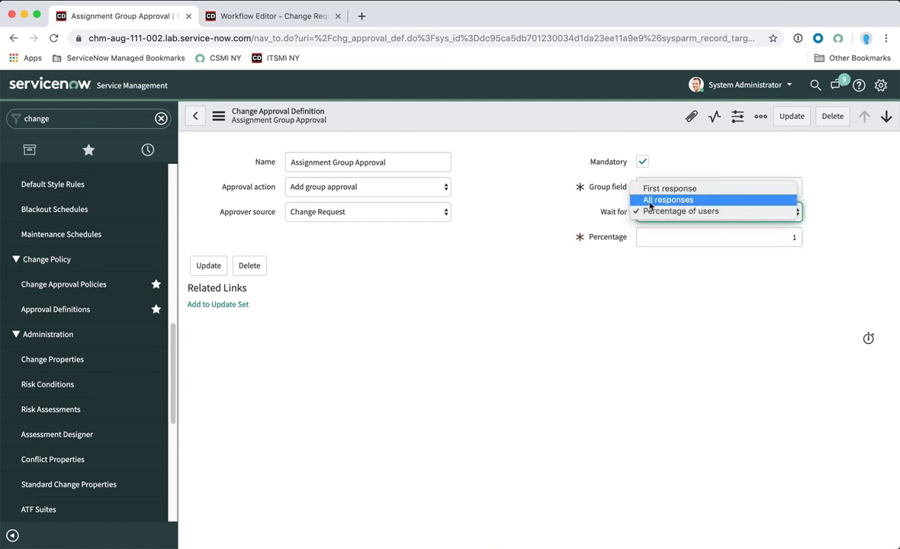
click(679, 192)
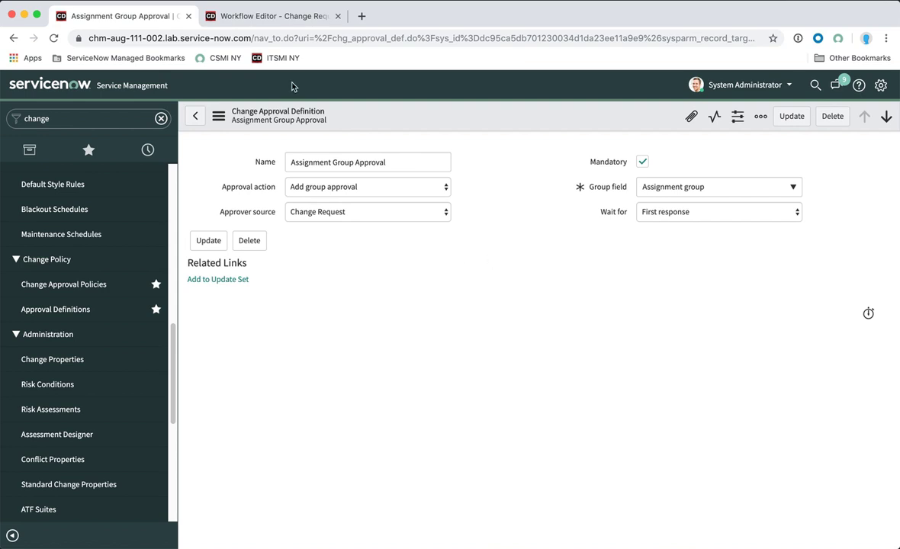
- Check the Change Request - Normal workflow, and leave the approval definition without saving to list the Change Approval Policies
click(288, 17)
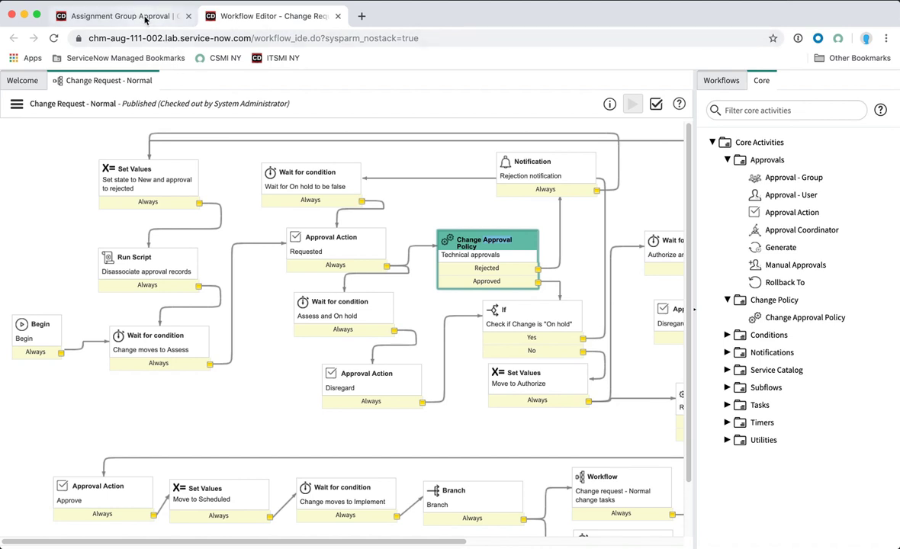
click(126, 16)
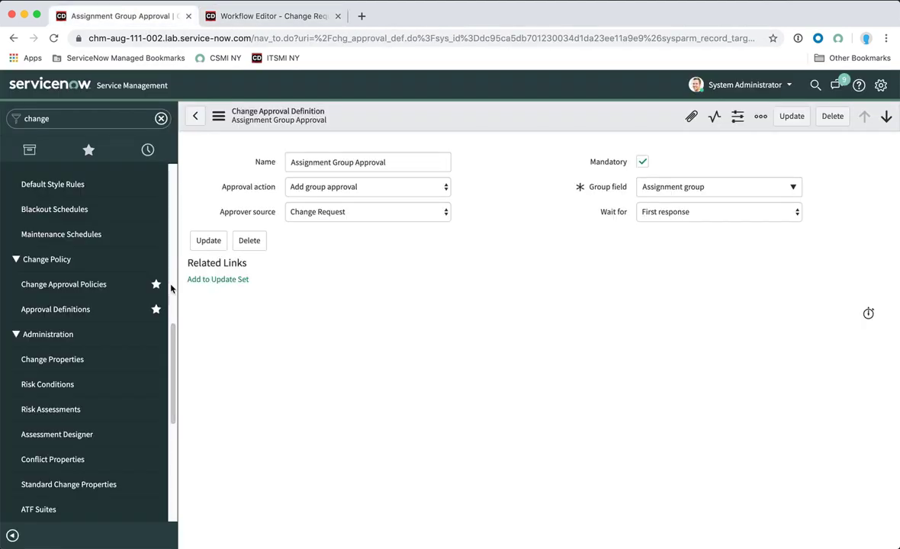
click(77, 287)
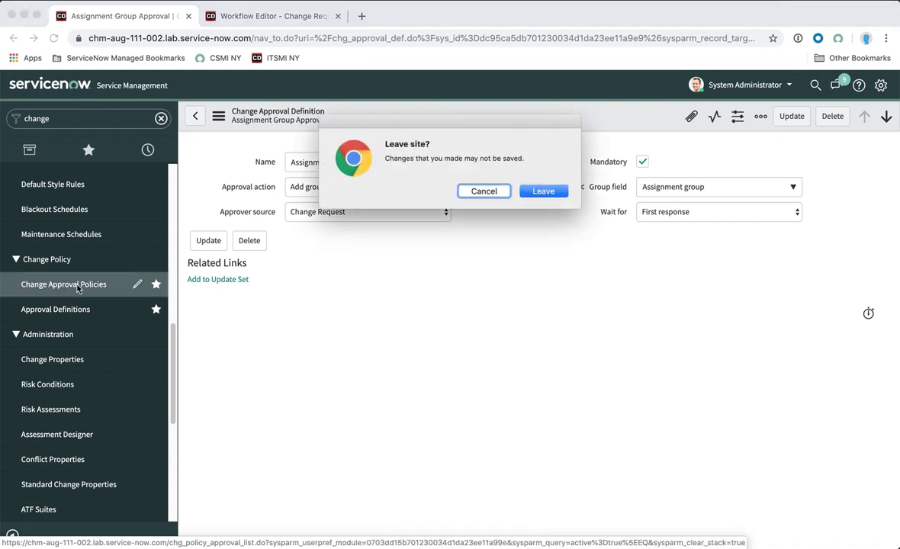
click(542, 192)
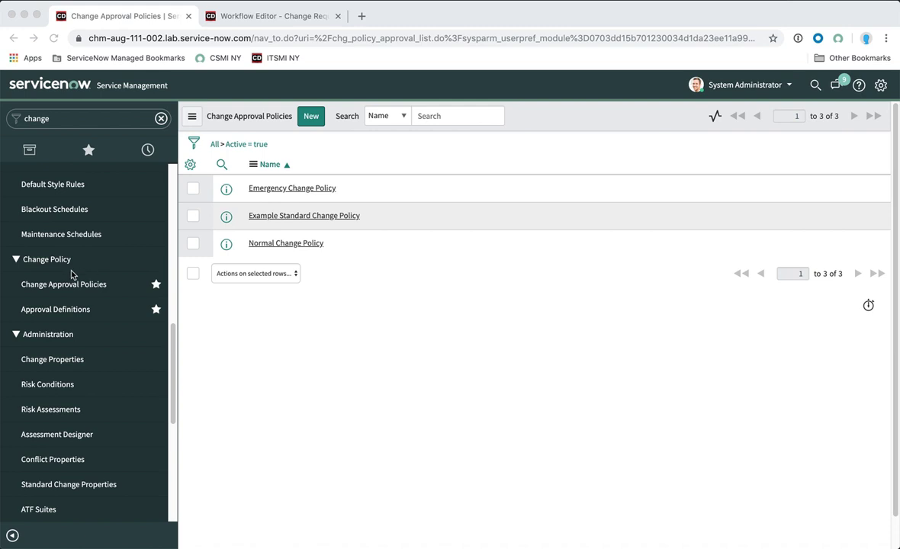
- Open the Normal Change Policy and review its policy inputs and decisions
click(278, 245)
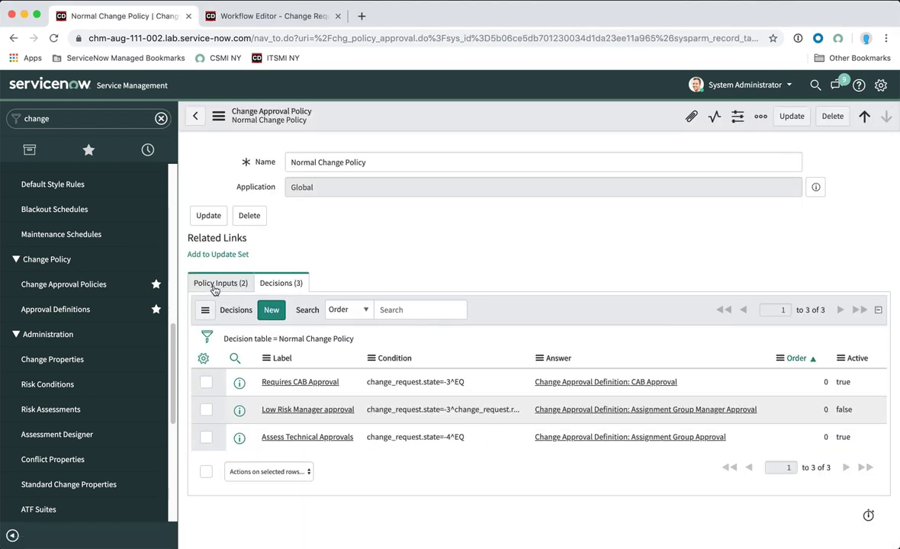
click(211, 288)
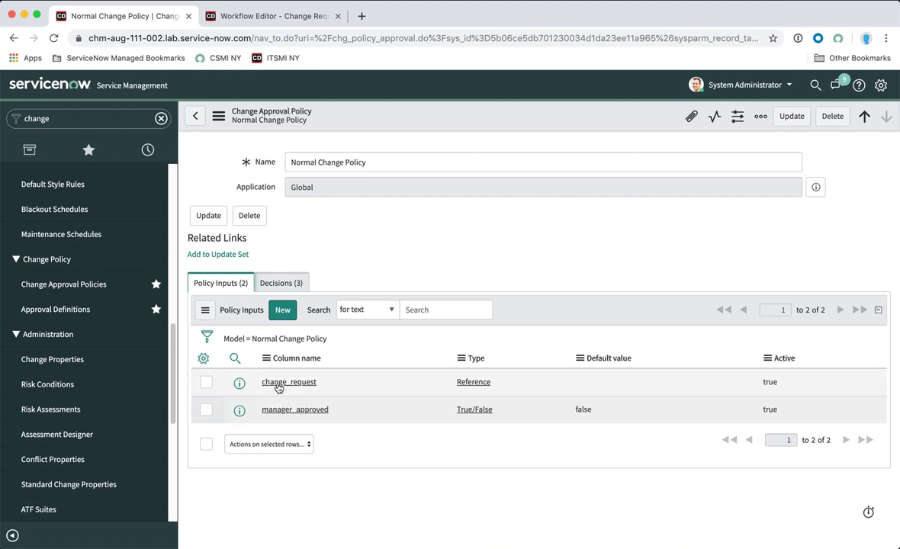
click(281, 284)
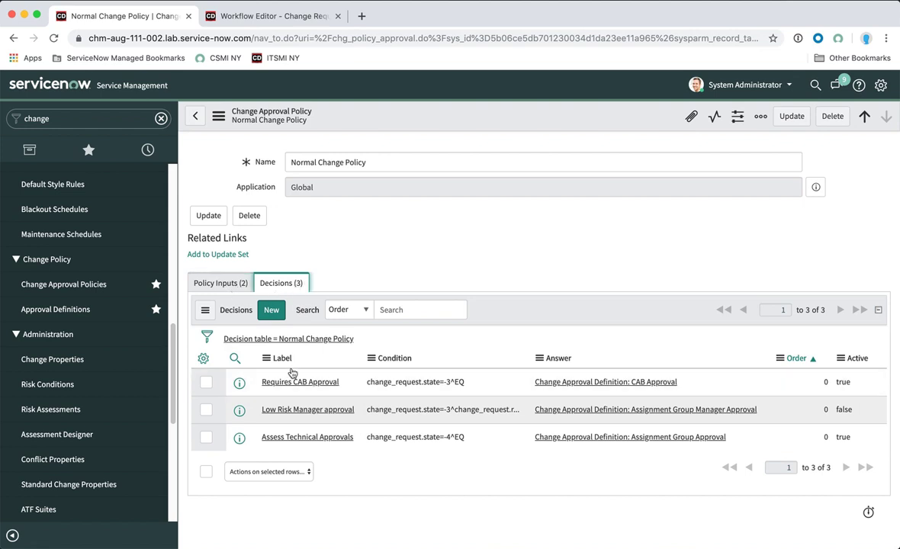
- Open the Assess Technical Approvals decision and add a second condition row joined with AND
click(312, 438)
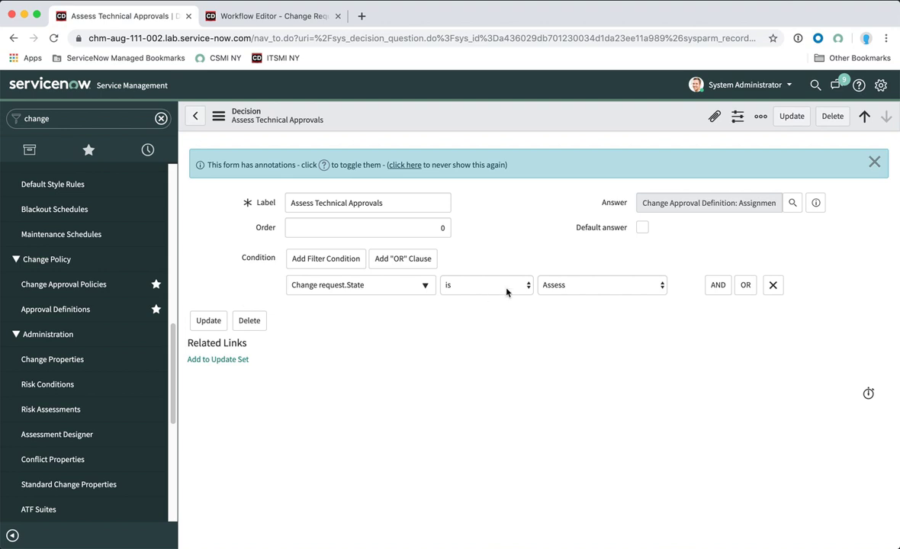
click(719, 285)
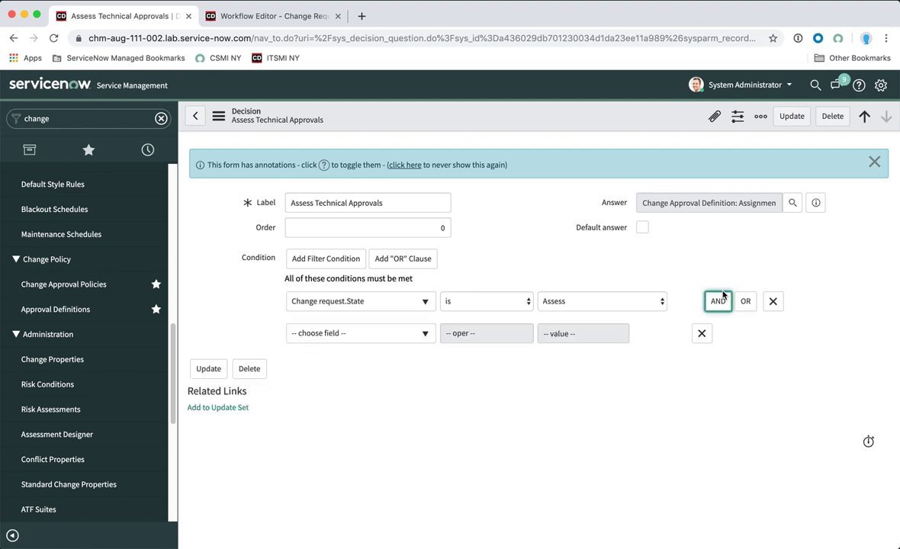
click(399, 334)
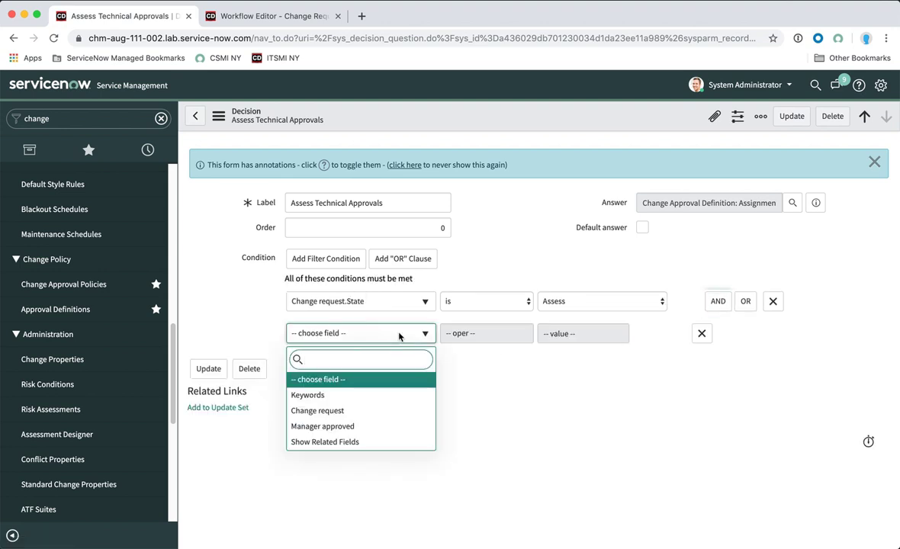
- Try Change request as the second condition's field, enter a trial value for it and clear that value
click(321, 411)
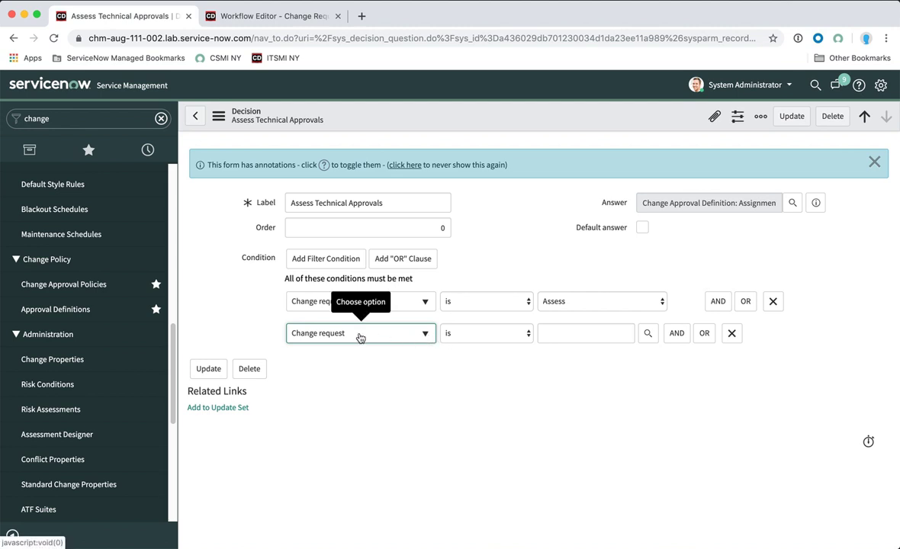
click(586, 334)
text(fghj)
key(BackSpace)
key(BackSpace)
key(BackSpace)
key(BackSpace)
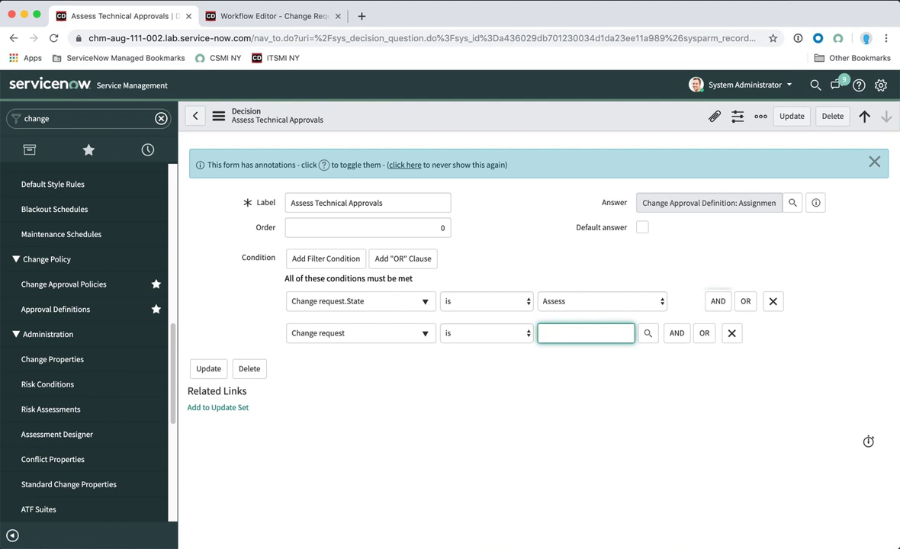
- Show related fields for the second condition and expand the Change Request fields
click(422, 335)
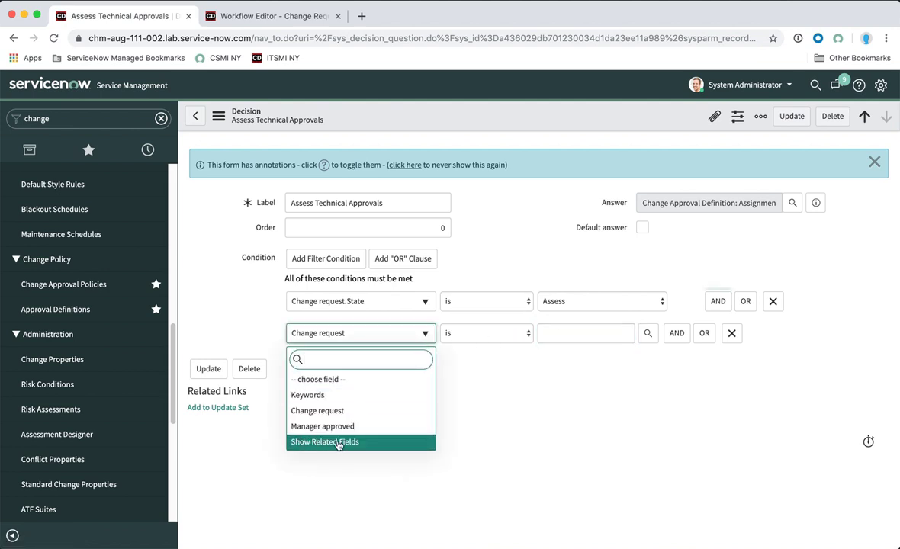
click(320, 443)
click(402, 340)
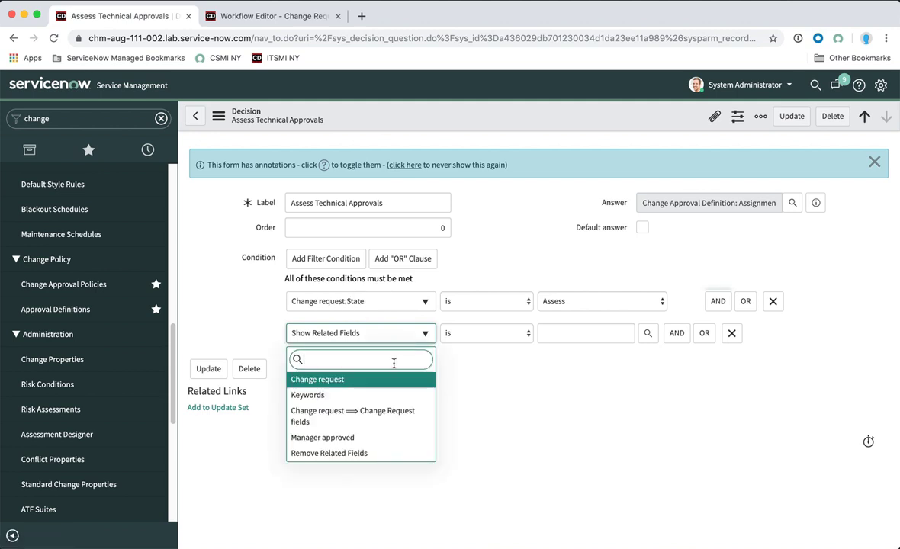
click(382, 415)
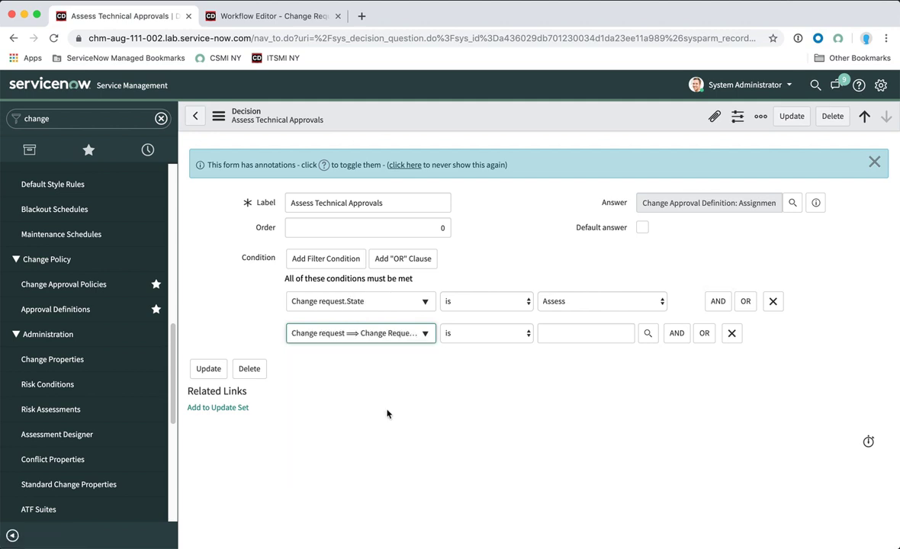
- Examine which Change Request fields are available for the second condition, from approval and category to risk and service
click(404, 333)
scroll(394, 423, down, 1)
scroll(394, 423, down, 5)
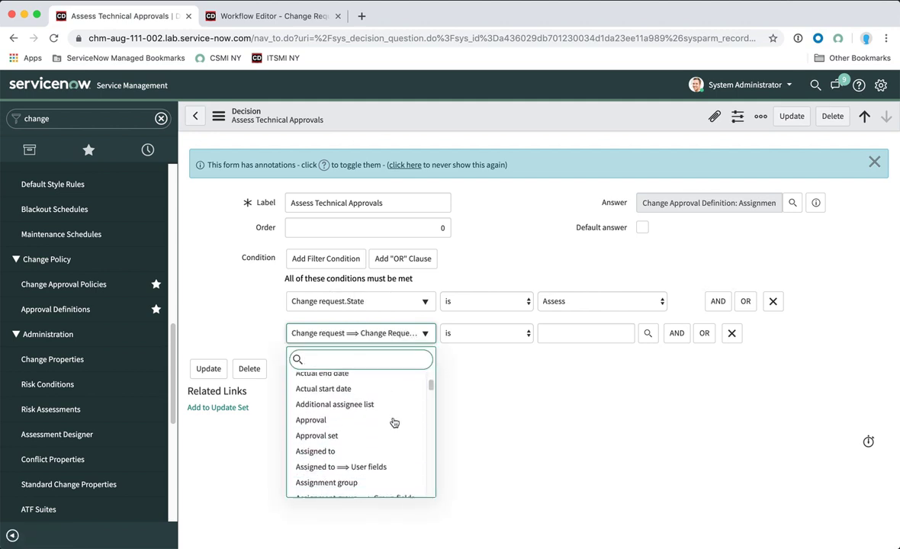
scroll(394, 423, down, 6)
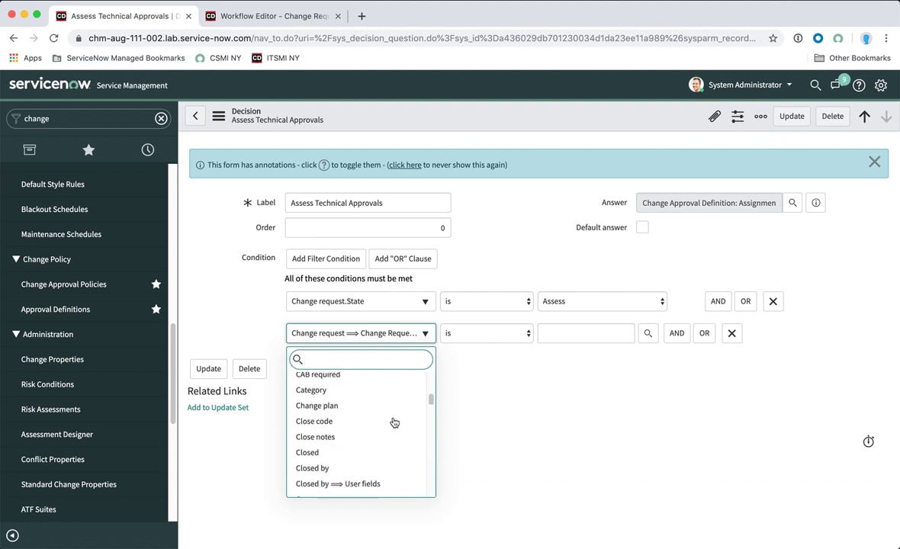
scroll(395, 423, down, 1)
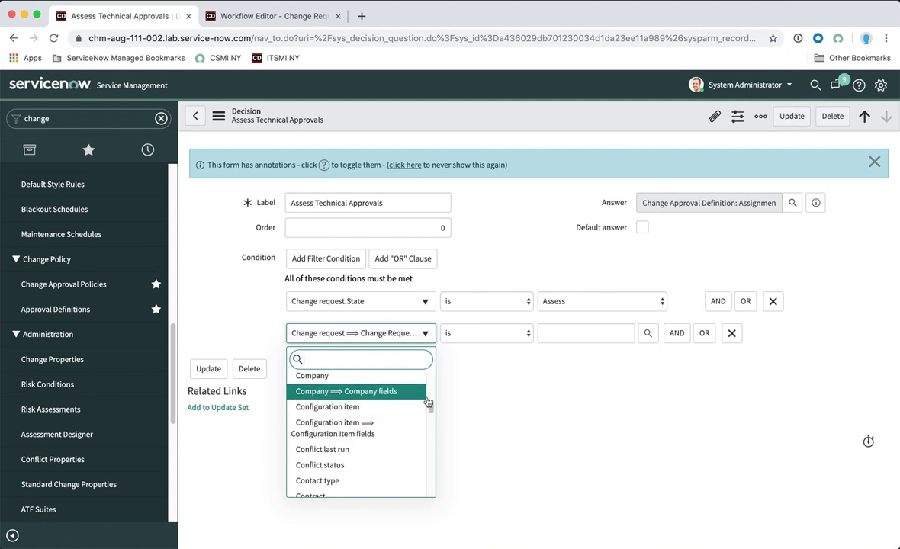
click(529, 390)
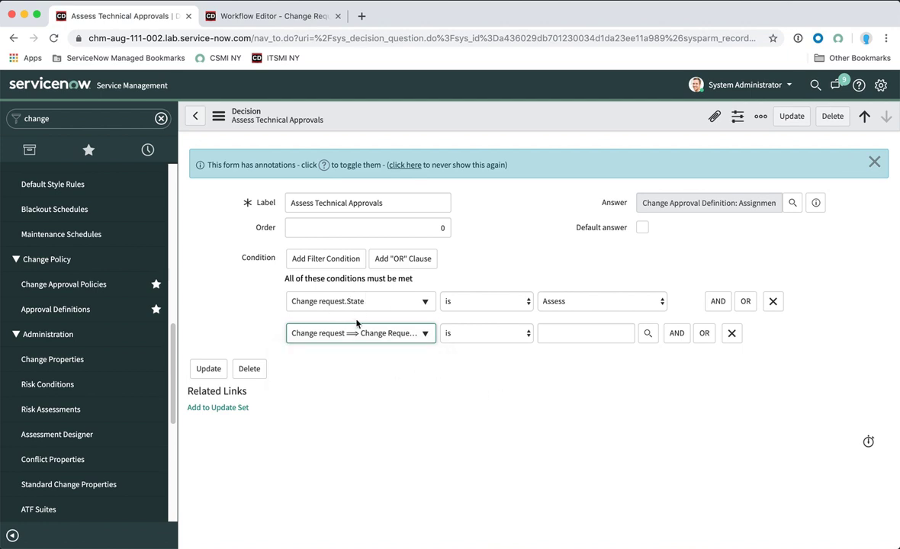
click(386, 335)
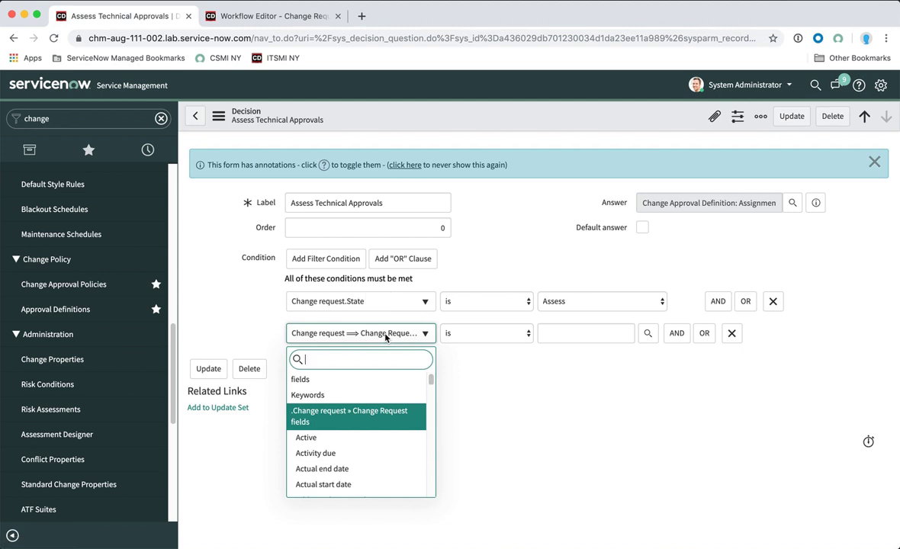
scroll(396, 413, down, 5)
scroll(397, 413, down, 10)
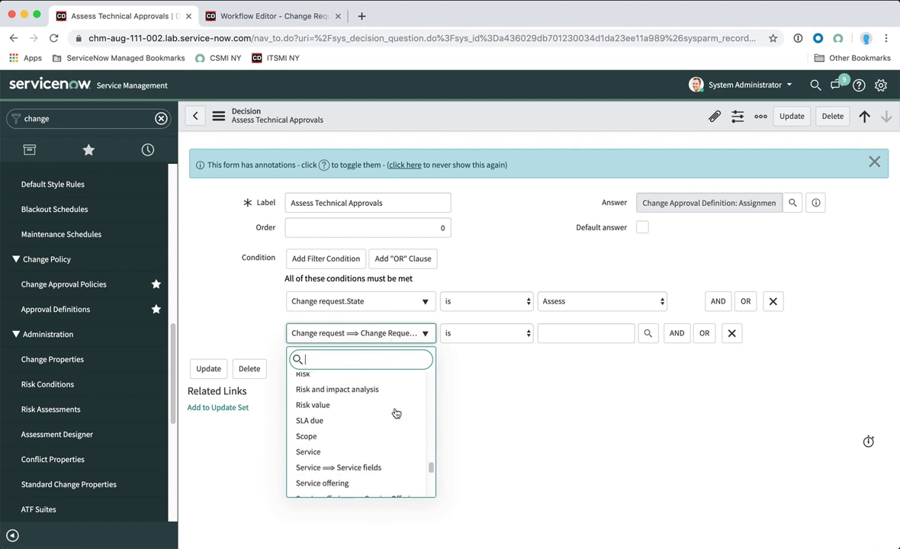
- Remove the related fields from the field choices and set the second condition to Manager approved is true
click(365, 488)
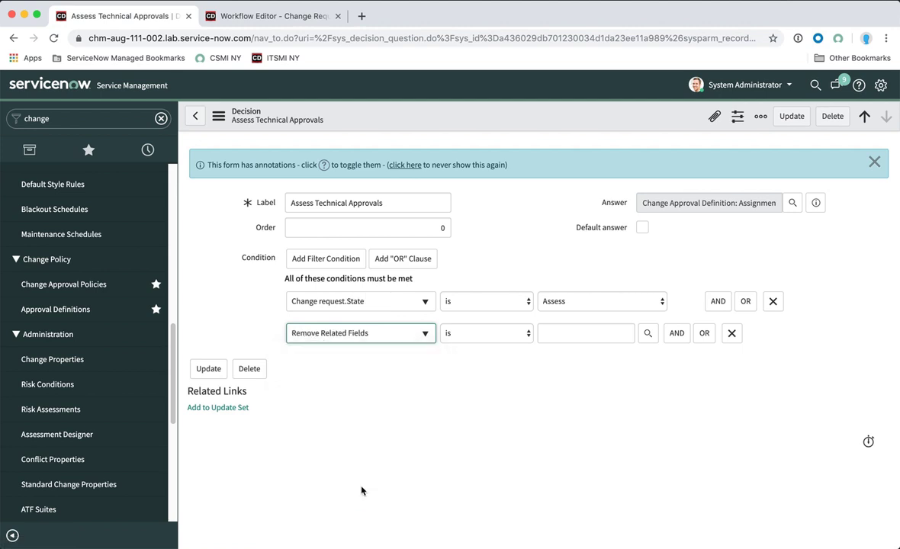
click(398, 336)
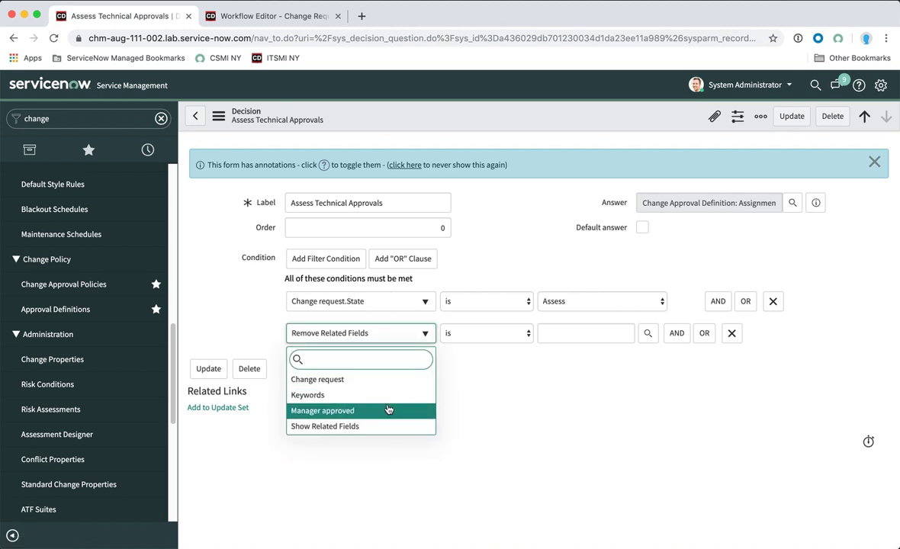
click(338, 412)
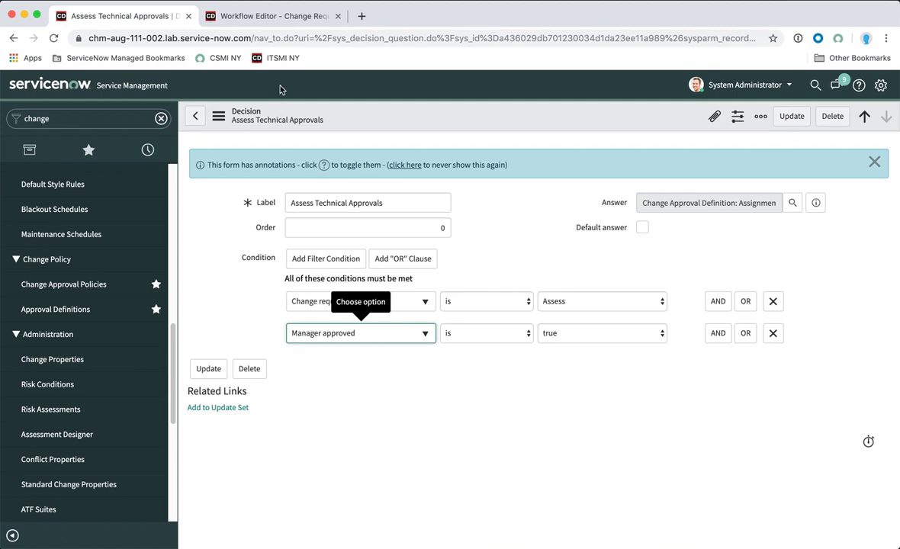
- Open the Normal Change Policy record in a new browser tab, filtering the navigator for "change" to reach Change Approval Policies
click(362, 17)
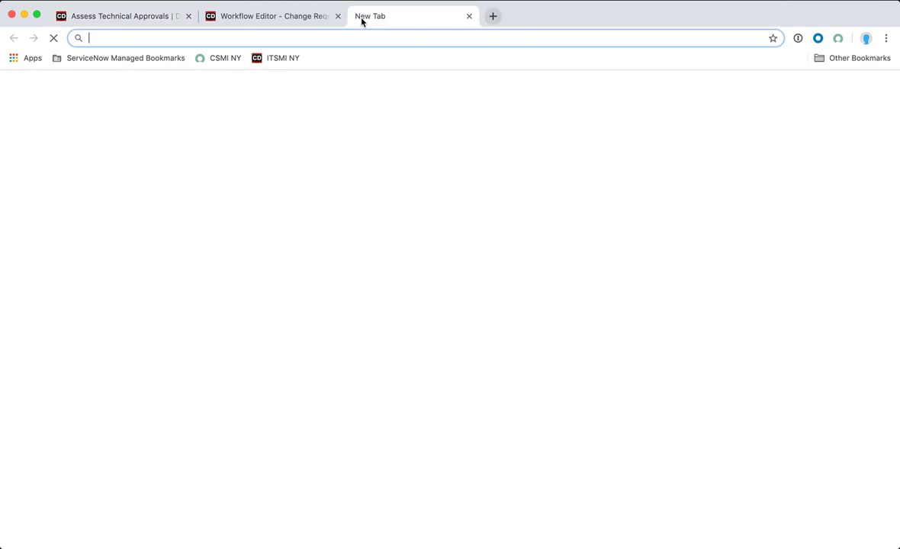
click(282, 61)
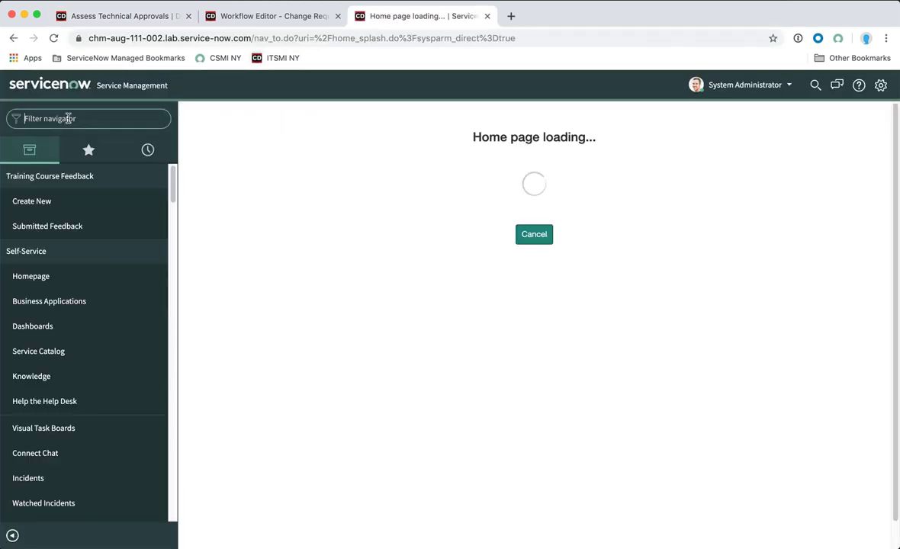
text(change)
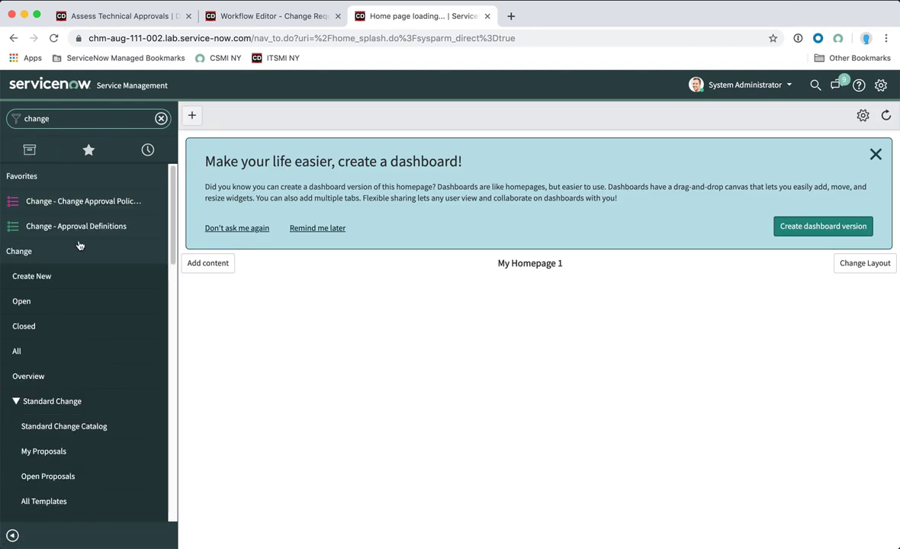
click(96, 388)
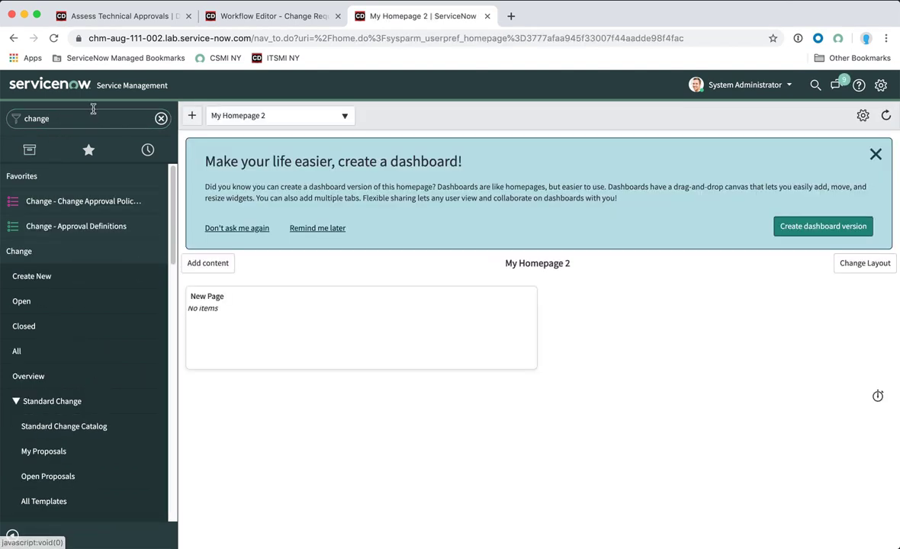
click(92, 202)
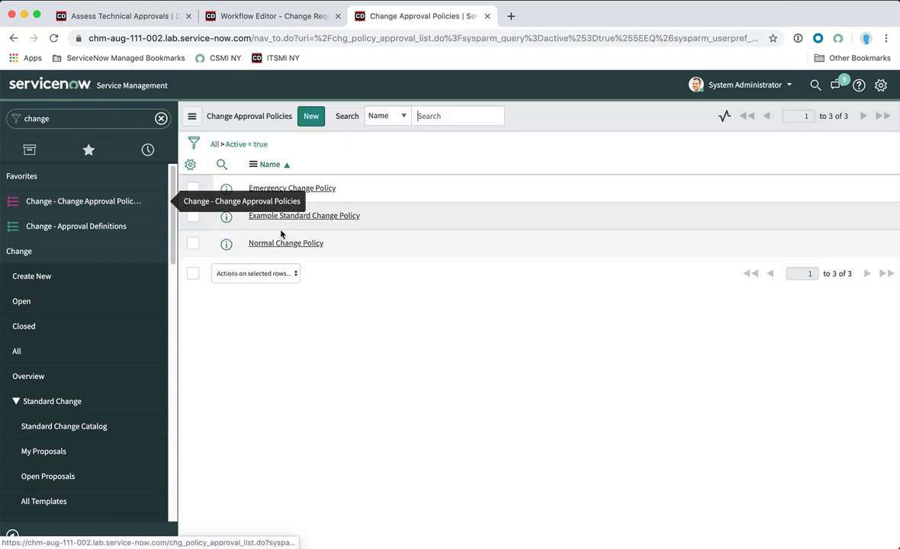
click(270, 244)
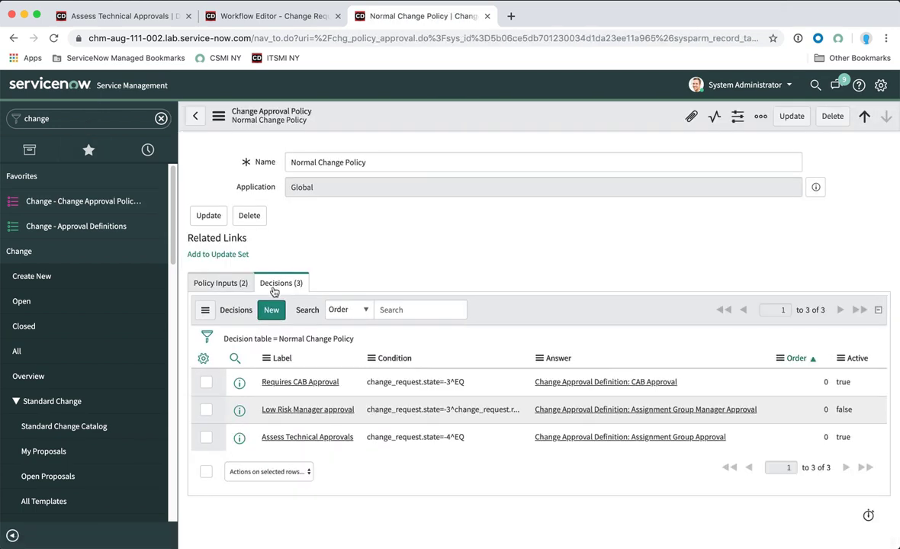
- Compare the Normal Change Policy's policy inputs with its decisions and highlight the manager_approved input
click(227, 287)
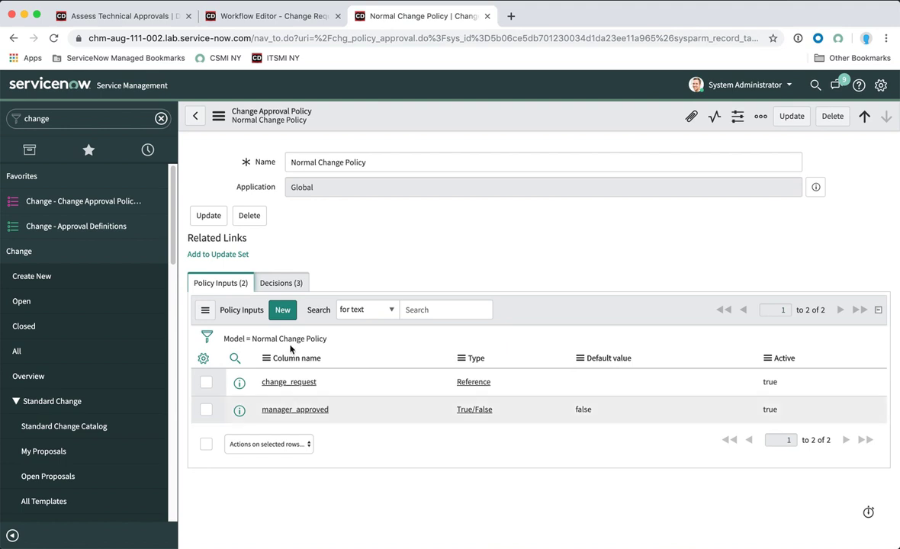
click(288, 282)
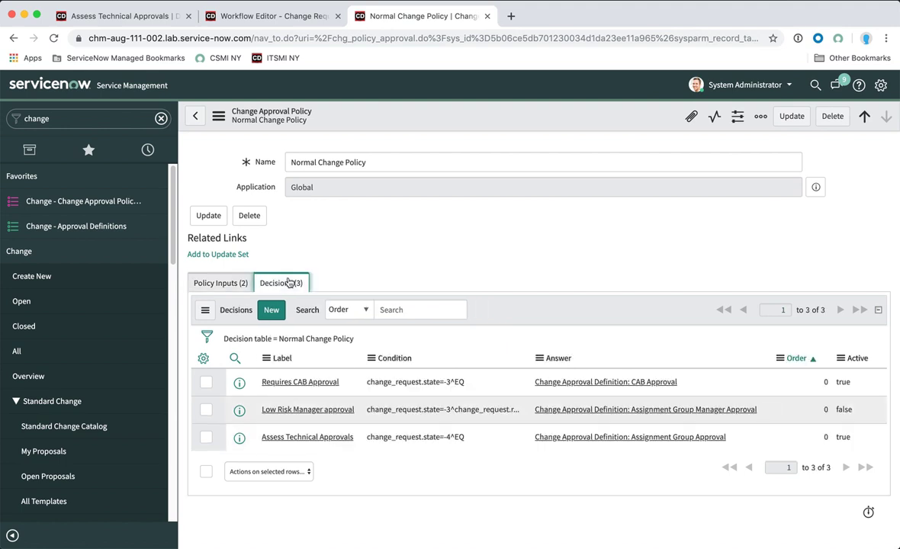
click(210, 284)
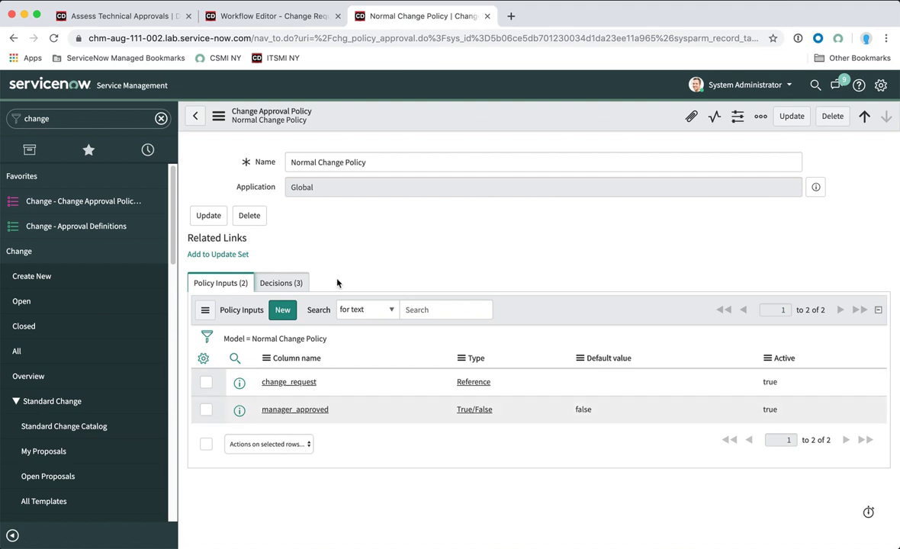
drag(336, 416, 264, 413)
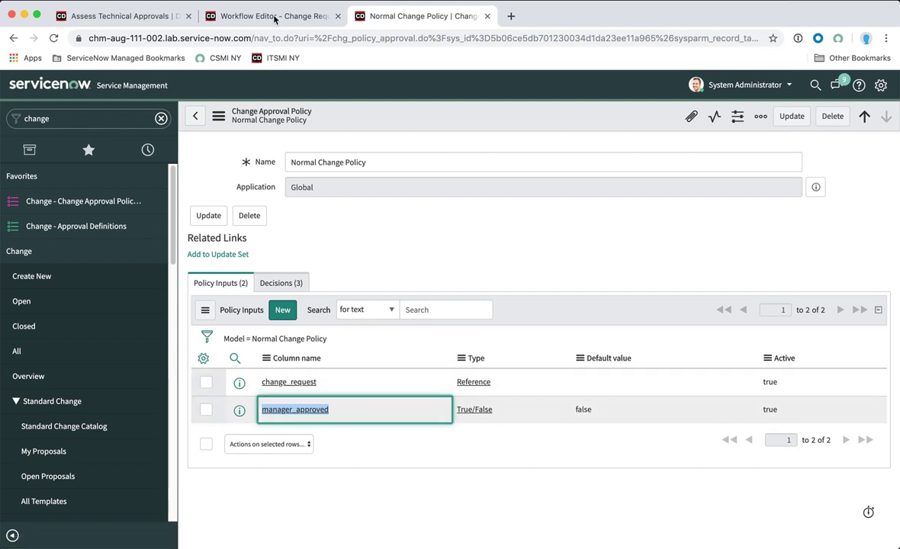
- Check how the Manager approved input is used in the Assess Technical Approvals decision's second condition
click(122, 16)
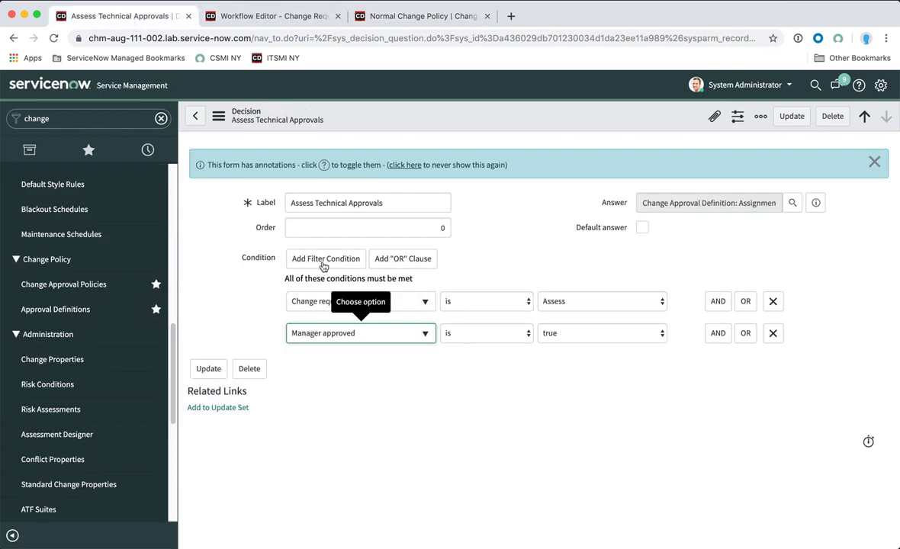
click(405, 339)
click(417, 338)
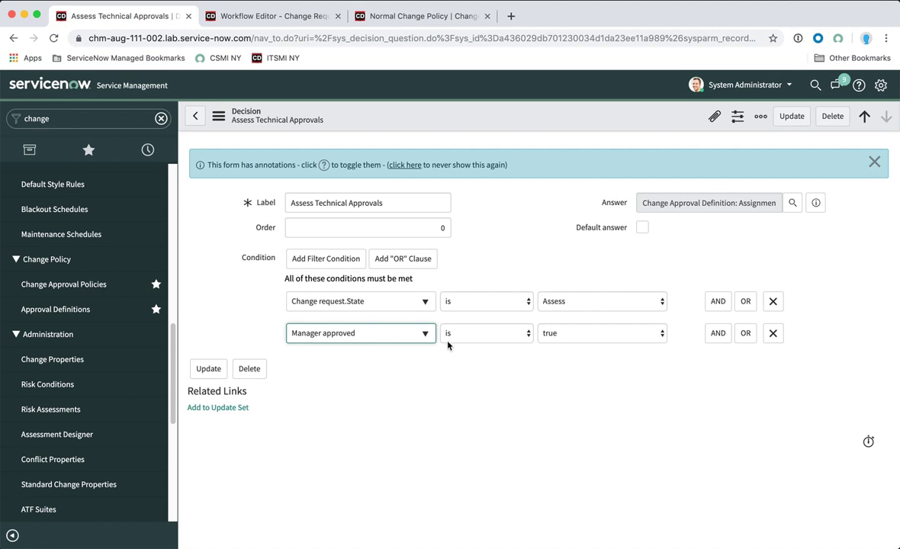
- Try to rename the manager_approved policy input by appending "hgdh" and check the decision's Manager approved condition
click(409, 15)
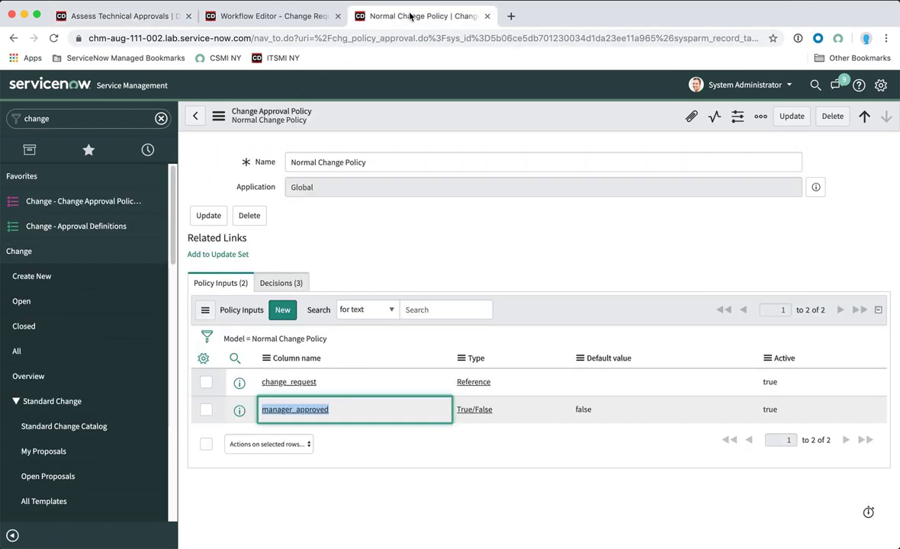
double_click(339, 413)
text(hgdh)
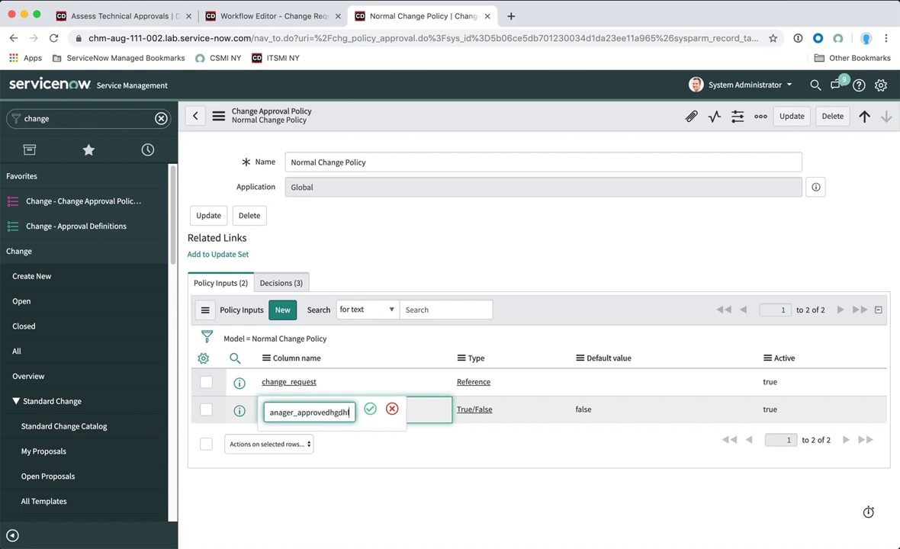
key(Return)
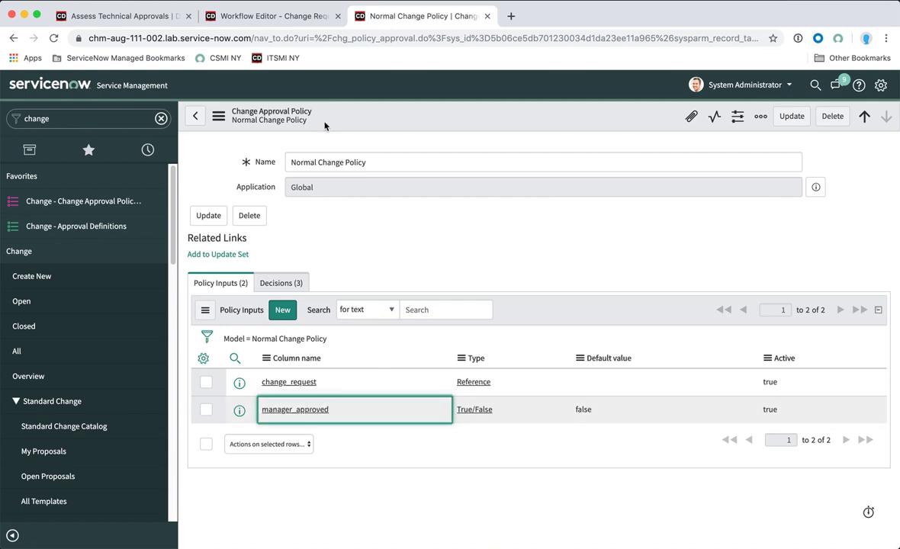
click(138, 17)
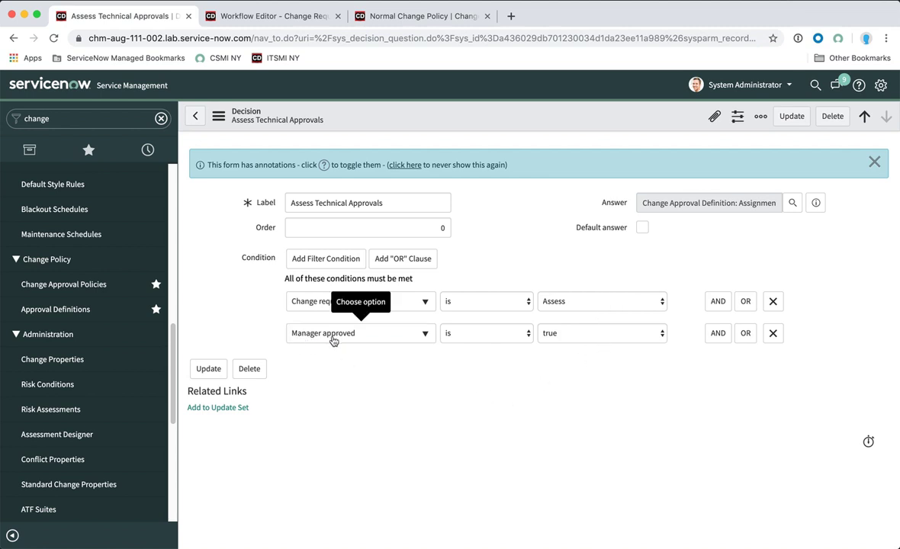
click(388, 19)
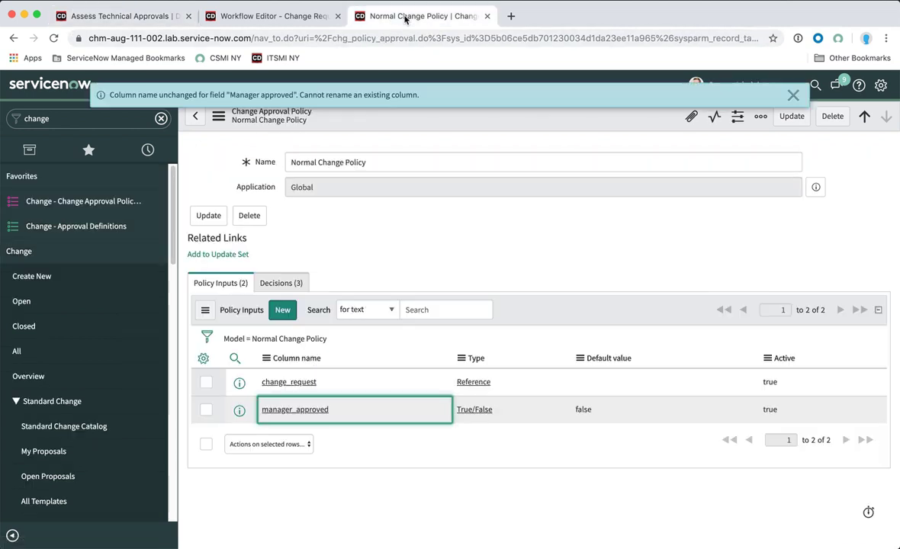
- Review the CAB Approval and Assignment Group Manager Approval records among the change approval definitions
click(74, 227)
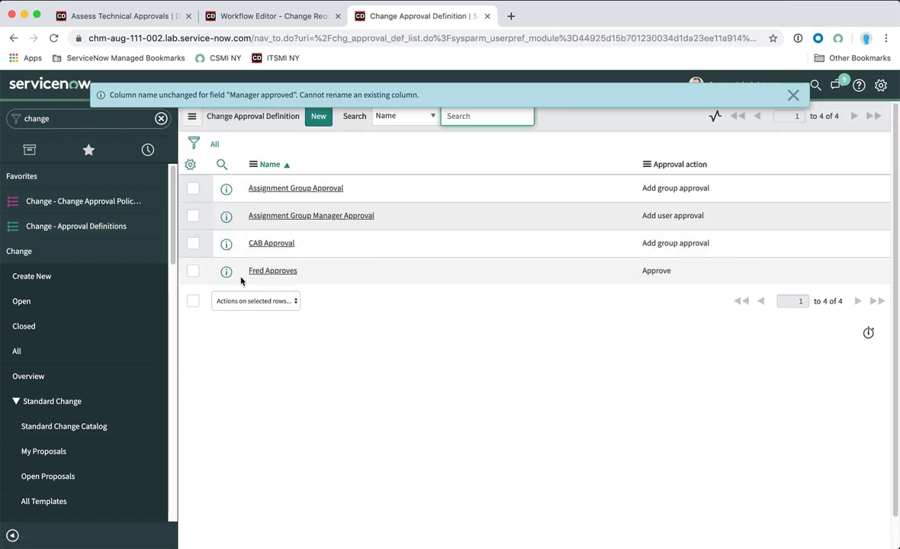
click(269, 243)
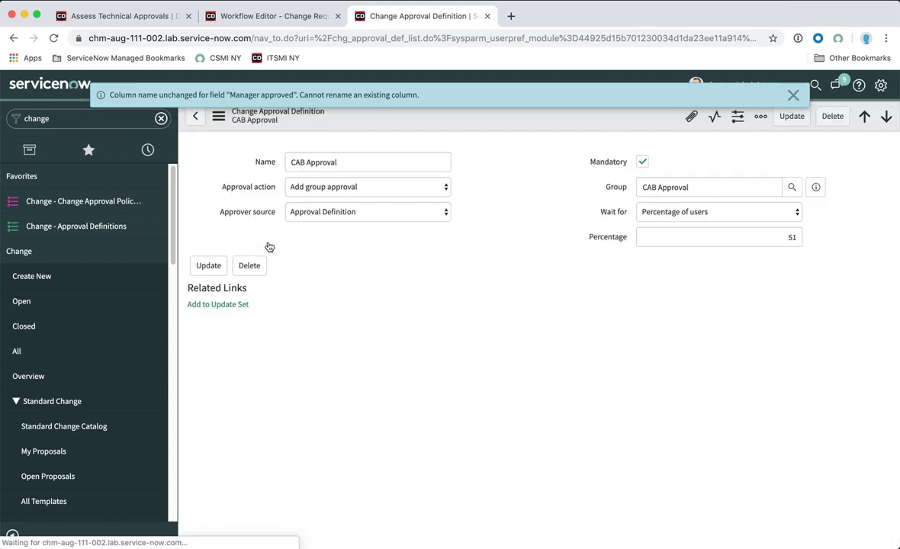
click(794, 94)
click(194, 116)
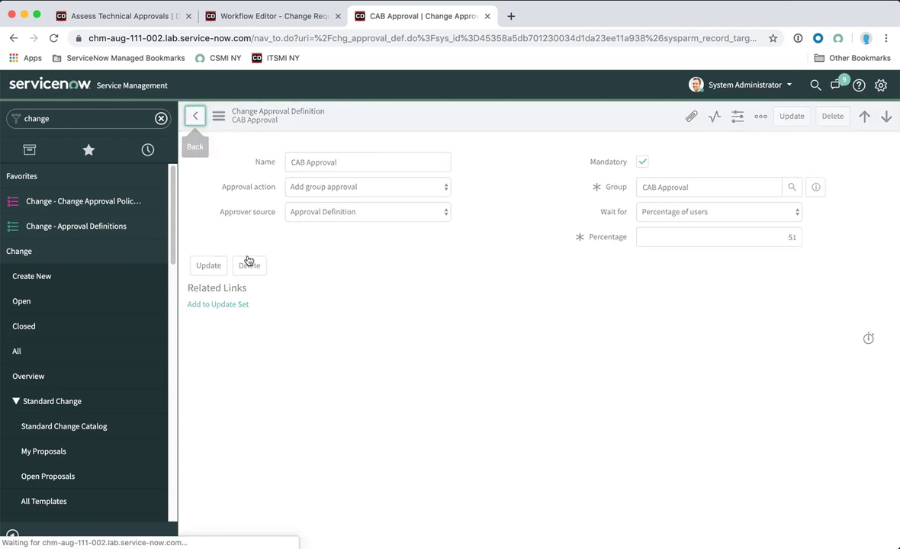
click(309, 216)
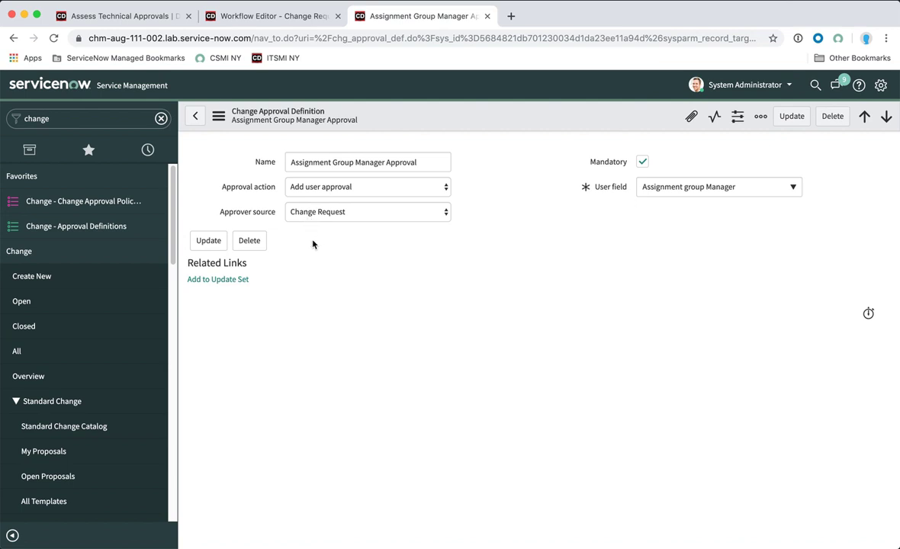
- Inspect the properties of the Technical approvals activity in the Change Request - Normal workflow and close them
click(259, 18)
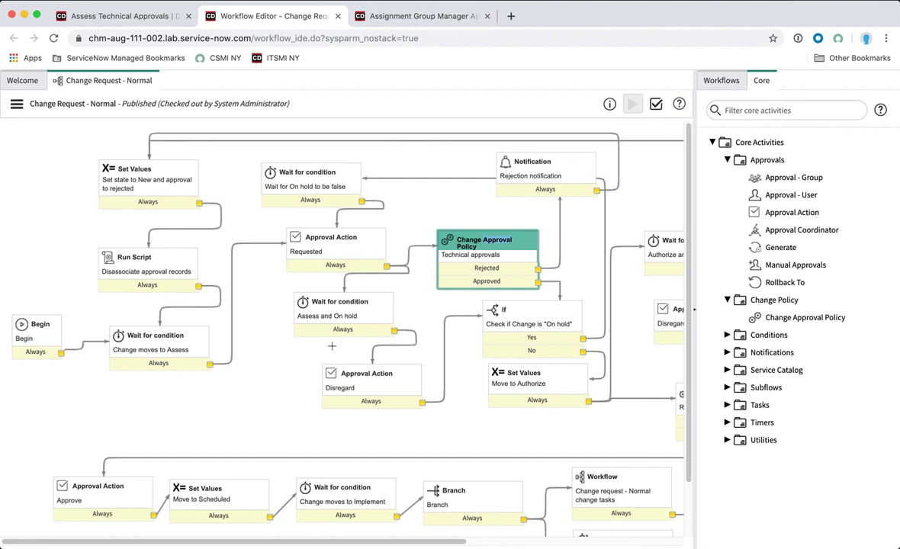
scroll(306, 320, right, 5)
scroll(333, 349, right, 3)
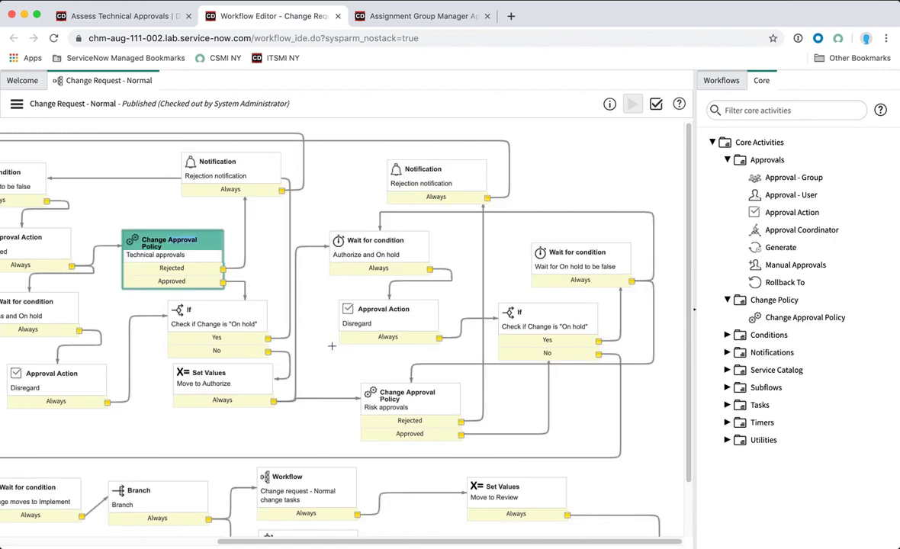
click(156, 245)
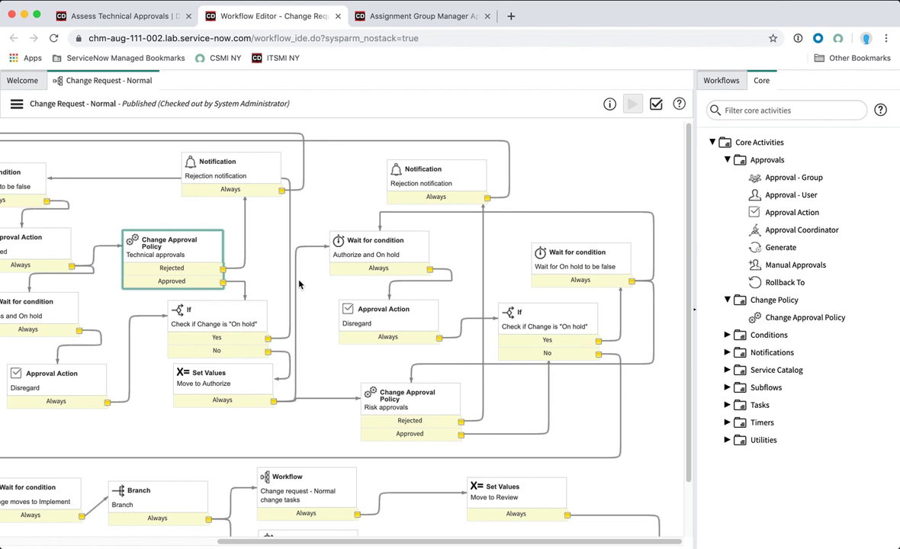
double_click(176, 248)
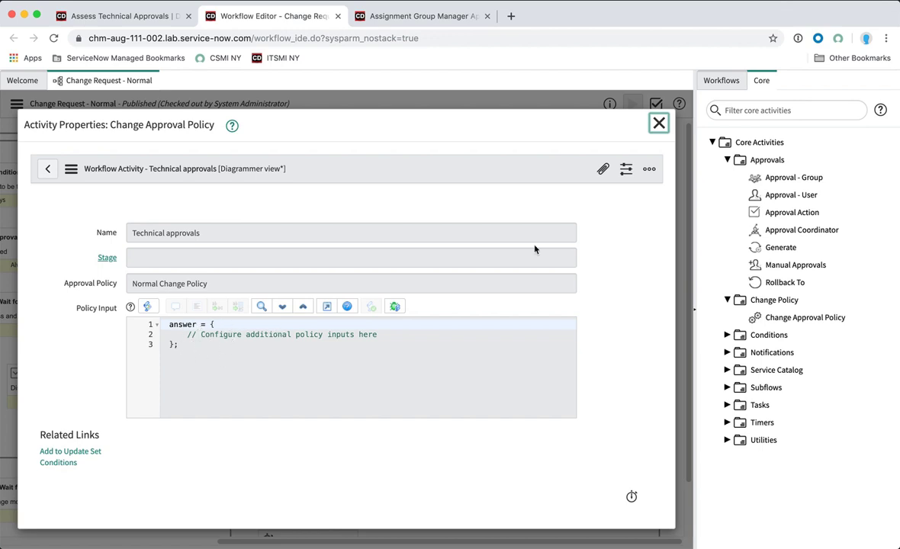
click(658, 123)
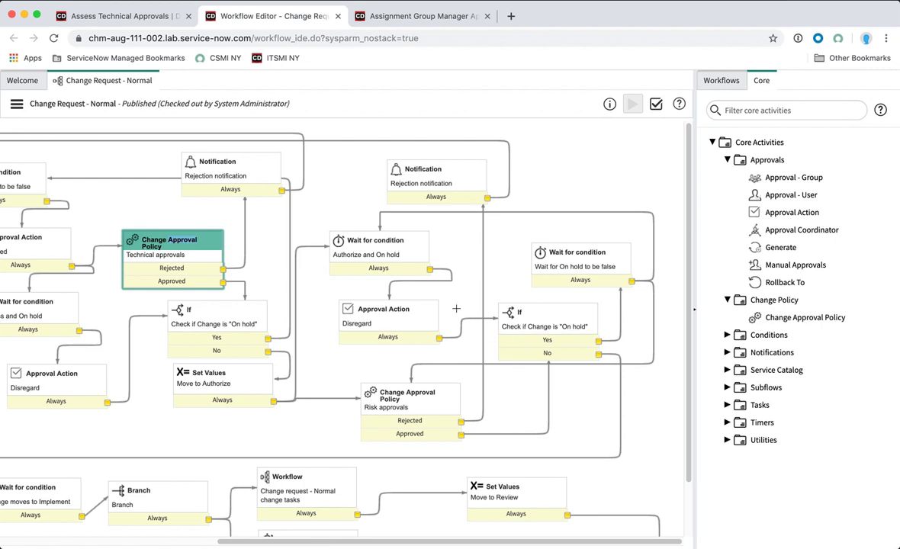
- Open the Risk approvals activity's properties and read how its policy input script sets manager_approved
click(414, 399)
double_click(414, 400)
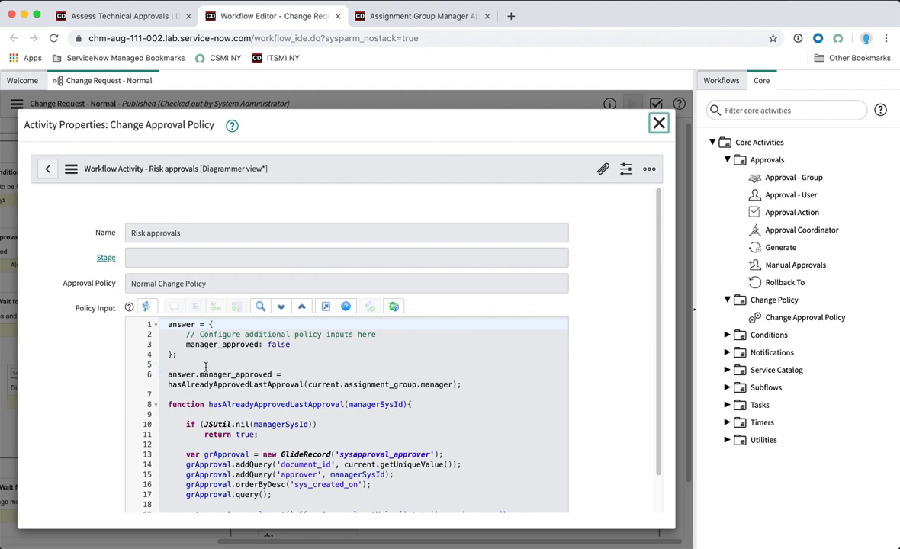
click(197, 345)
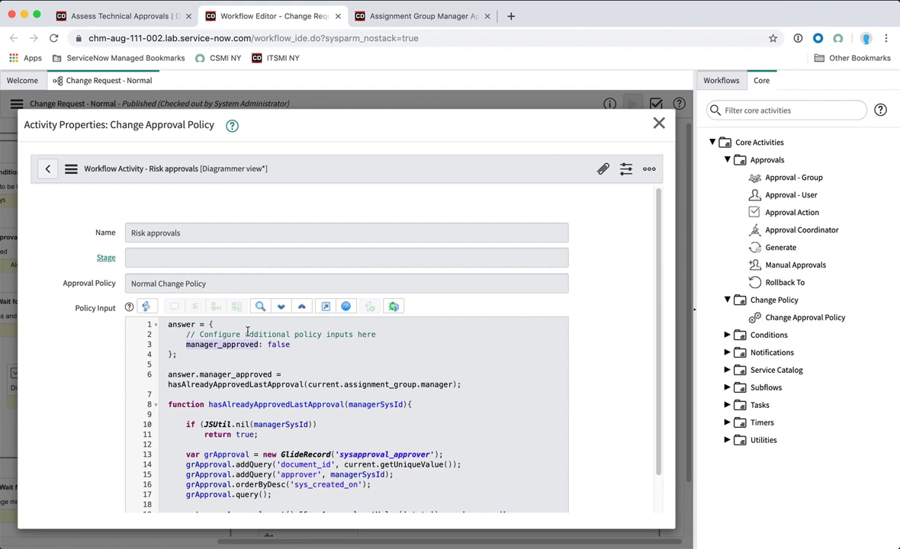
scroll(275, 349, down, 2)
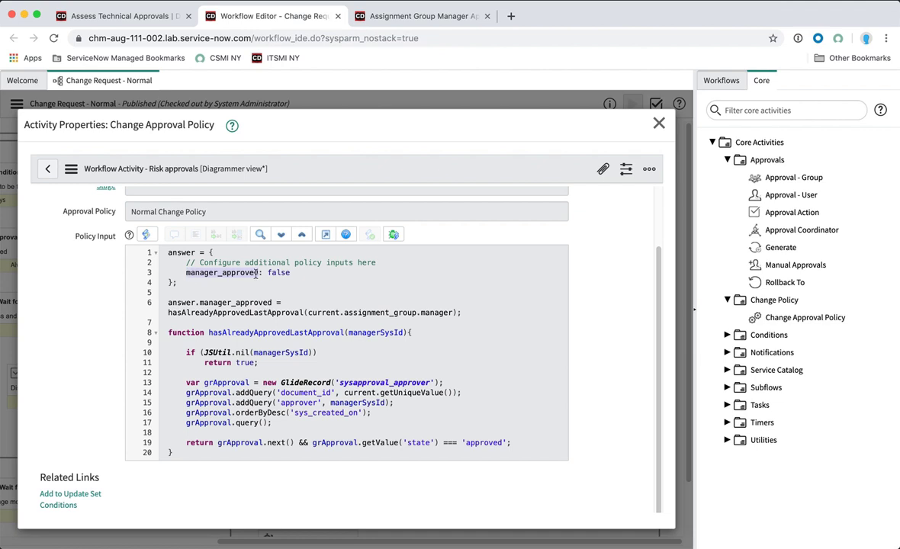
- Check which values the Manager approved condition offers in the Assess Technical Approvals decision, keeping it at true
click(412, 16)
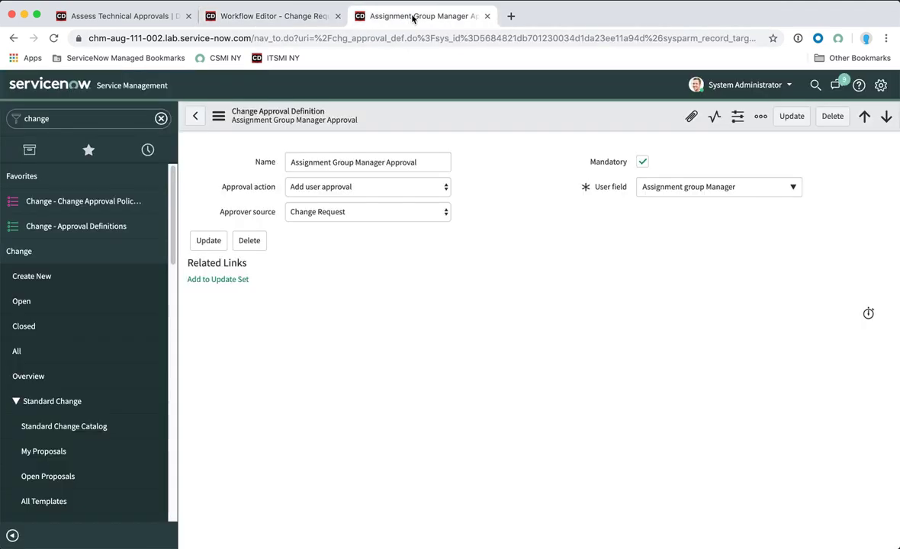
click(114, 17)
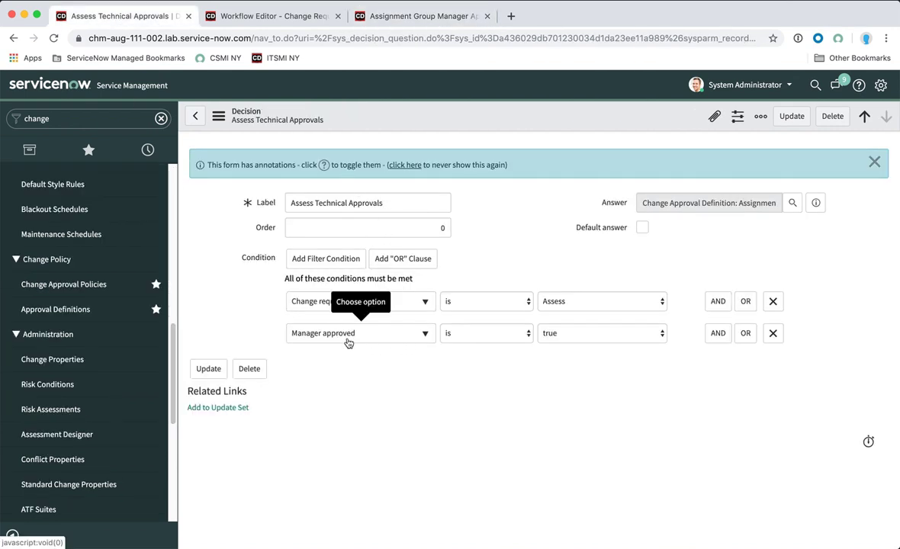
click(577, 336)
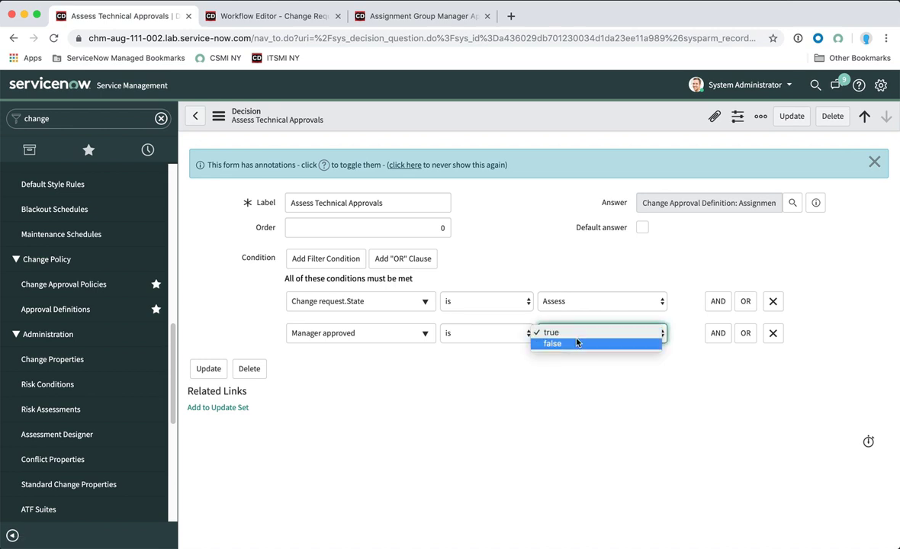
click(489, 388)
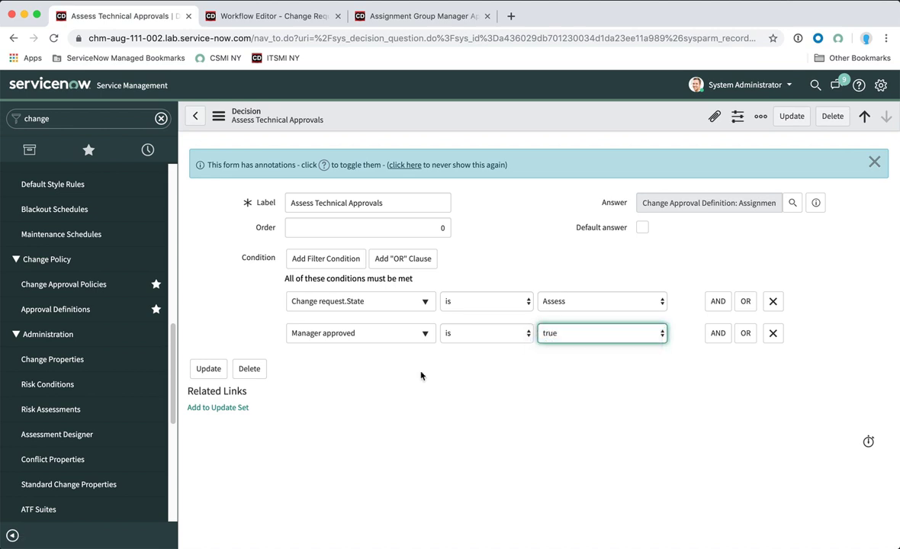
- Review the hasAlreadyApprovedLastApproval function in the Risk approvals policy input script against the decision's Manager approved condition
click(365, 18)
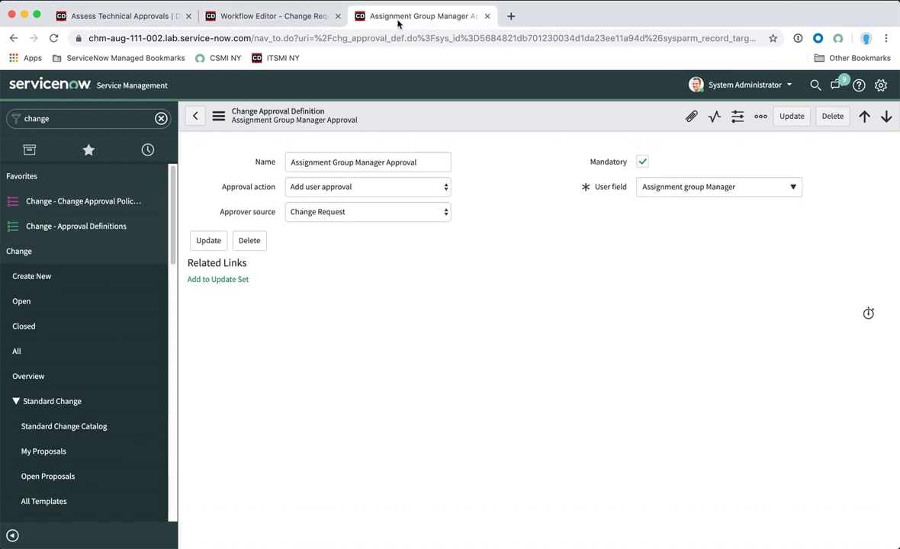
click(301, 17)
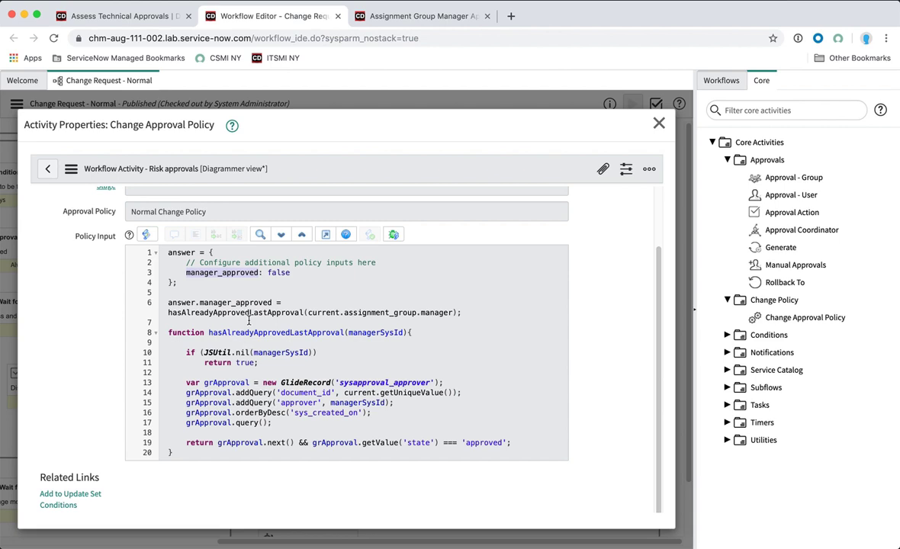
click(139, 22)
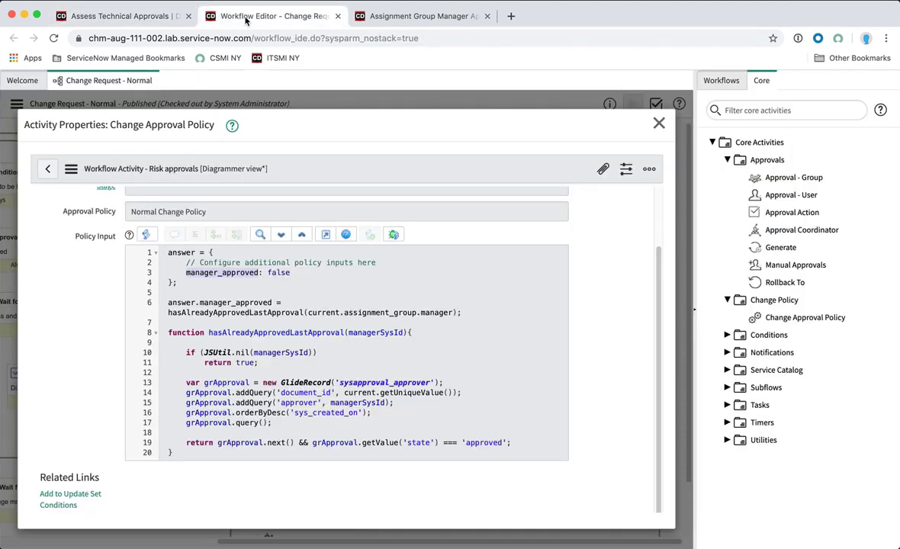
- Close the Risk approvals properties, reopen those of the Technical approvals activity and highlight its approval policy, Normal Change Policy
click(228, 17)
click(660, 123)
scroll(367, 397, left, 7)
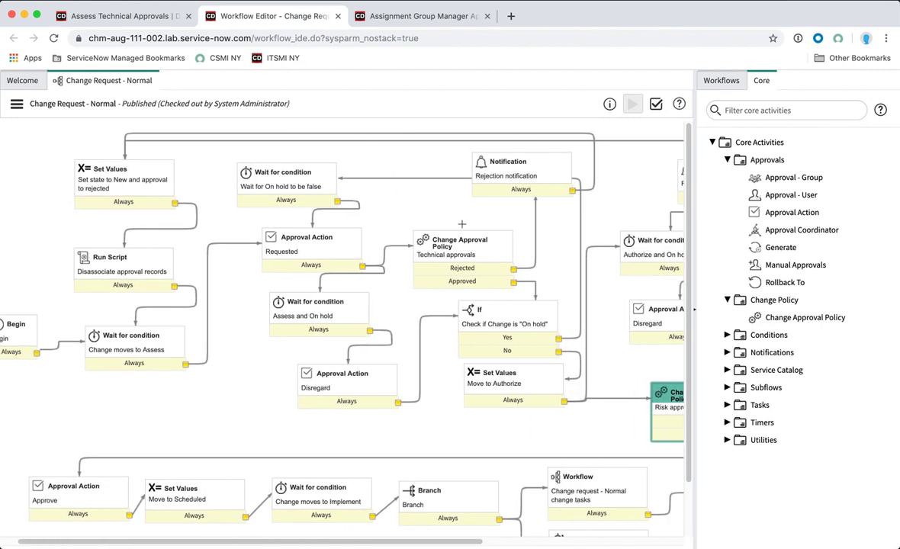
double_click(441, 228)
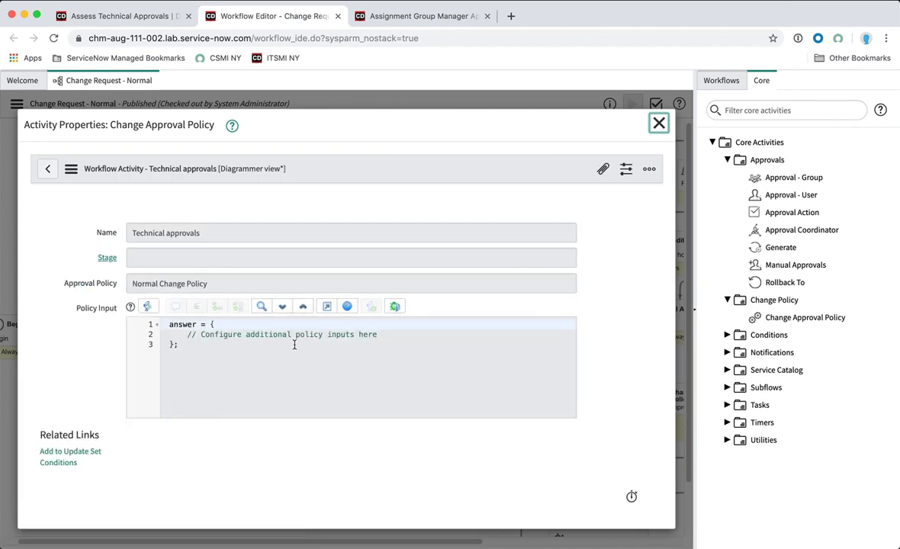
click(181, 286)
drag(209, 284, 129, 284)
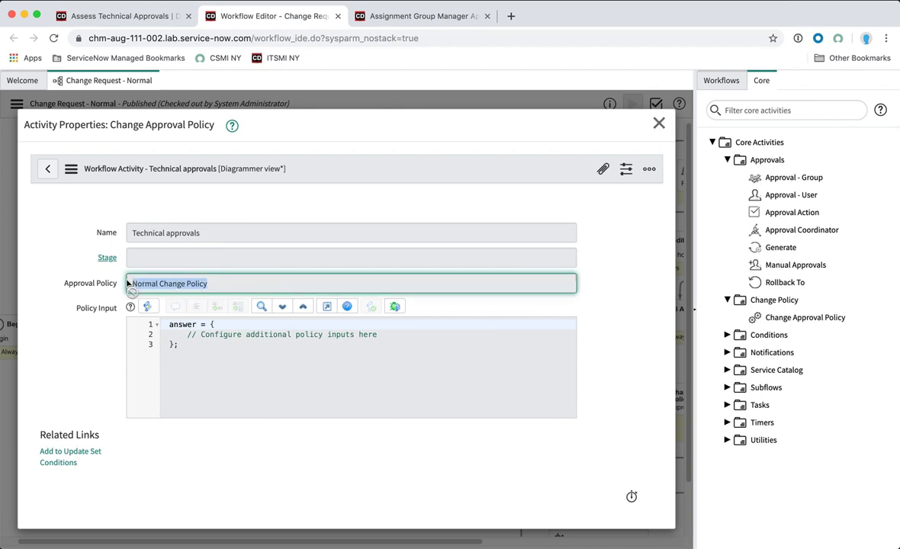